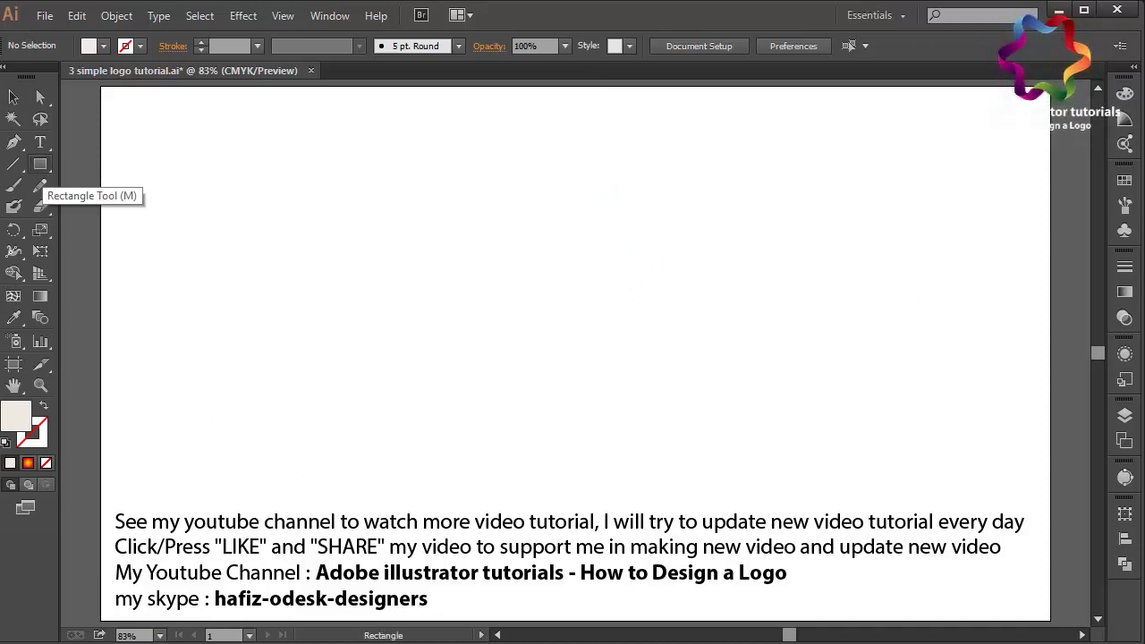
Step: Draw a large circle and a small circle at its centre with the Ellipse Tool
click(41, 163)
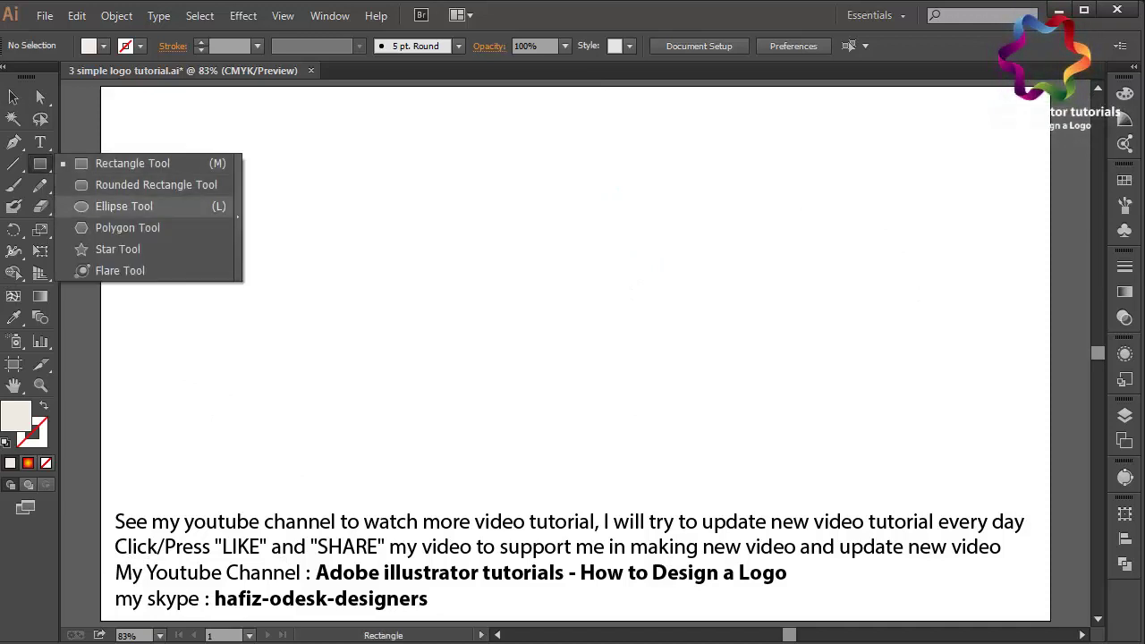
click(99, 206)
drag(357, 192, 631, 466)
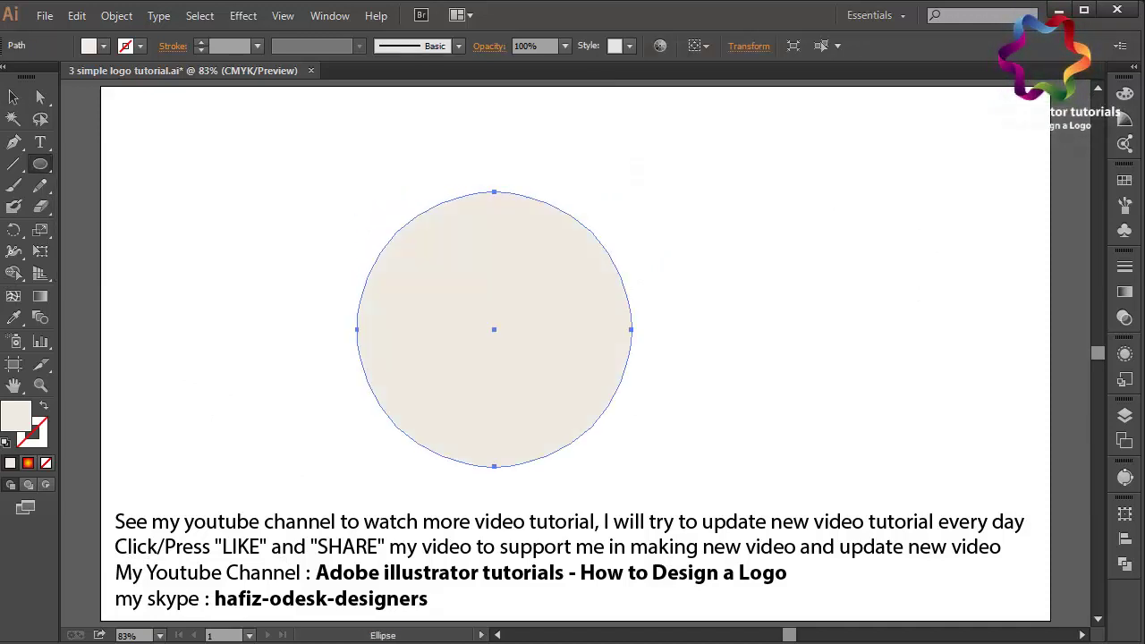
drag(448, 287, 492, 331)
Step: Select both circles and cut the small one out with Pathfinder Minus Front
key(v)
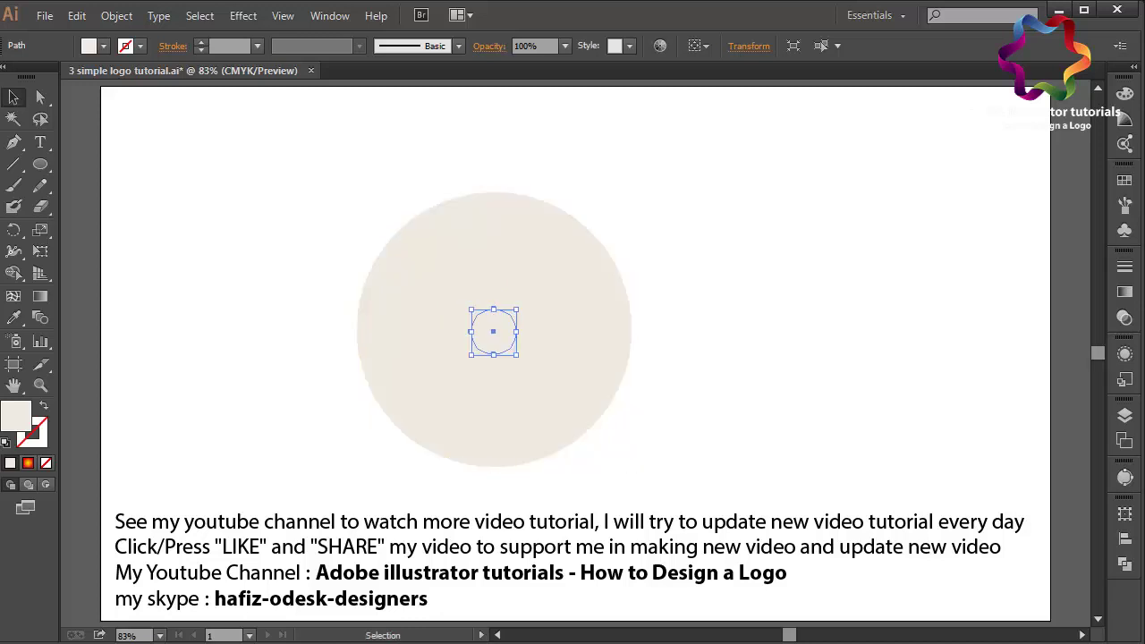
shift+click(528, 362)
click(1124, 564)
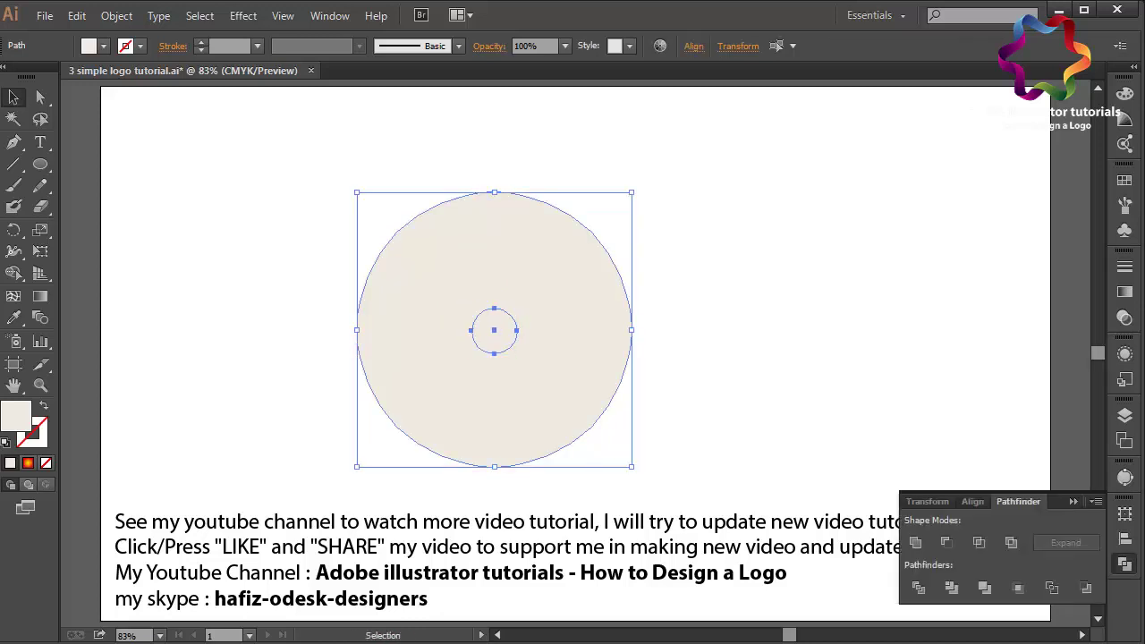
click(946, 542)
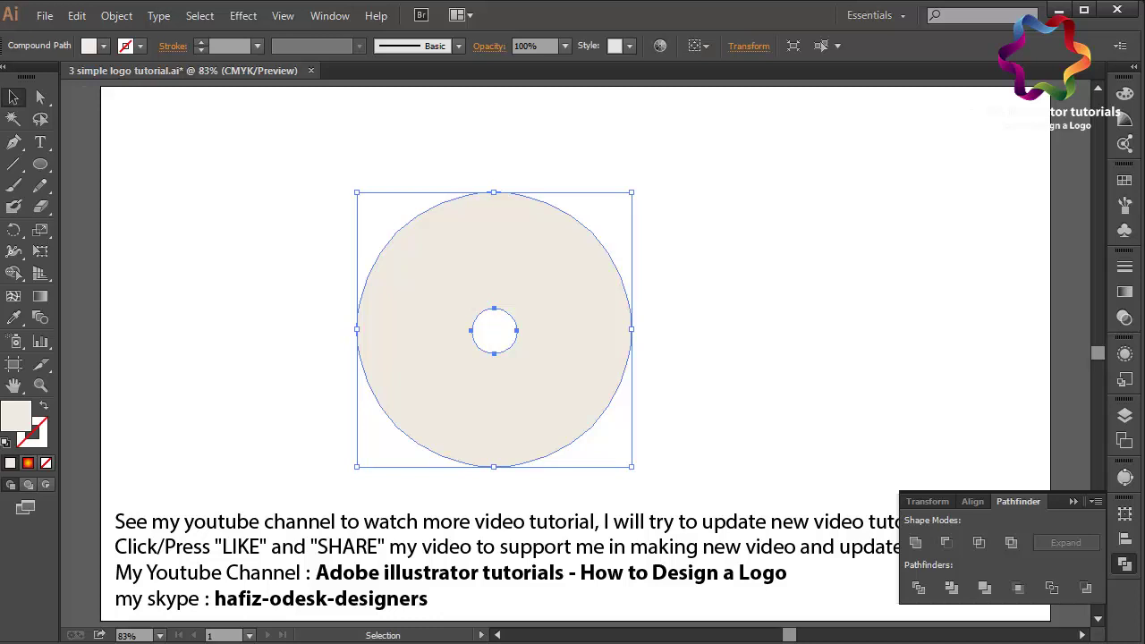
key(ctrl+shift+a)
key(p)
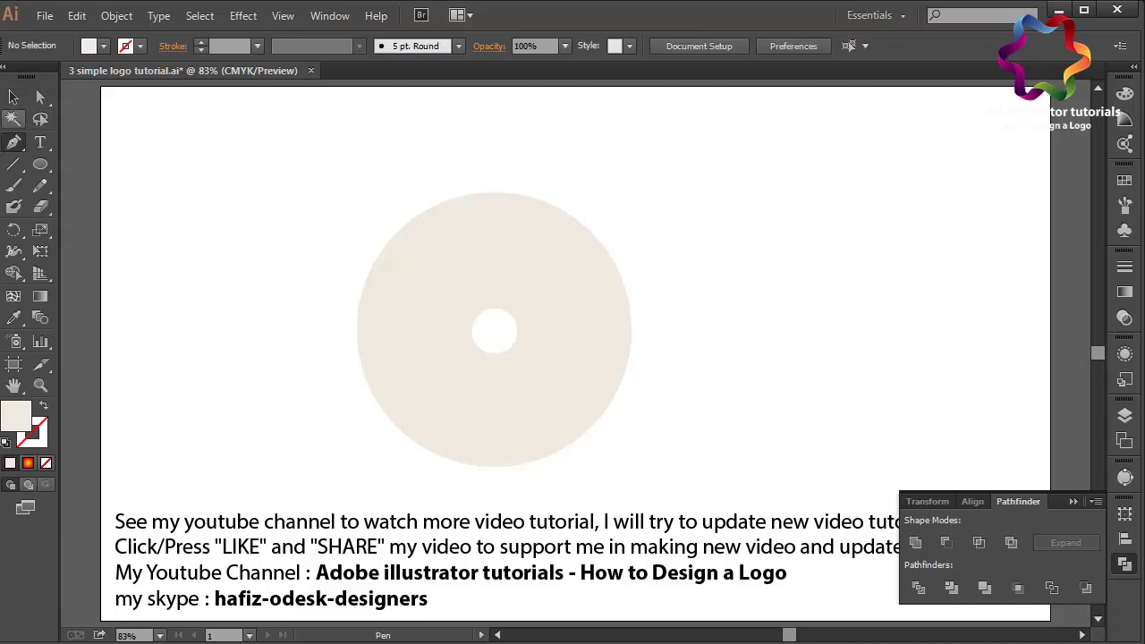
key(v)
key(ctrl+a)
Step: Fill the ring with a grey swatch
click(1124, 180)
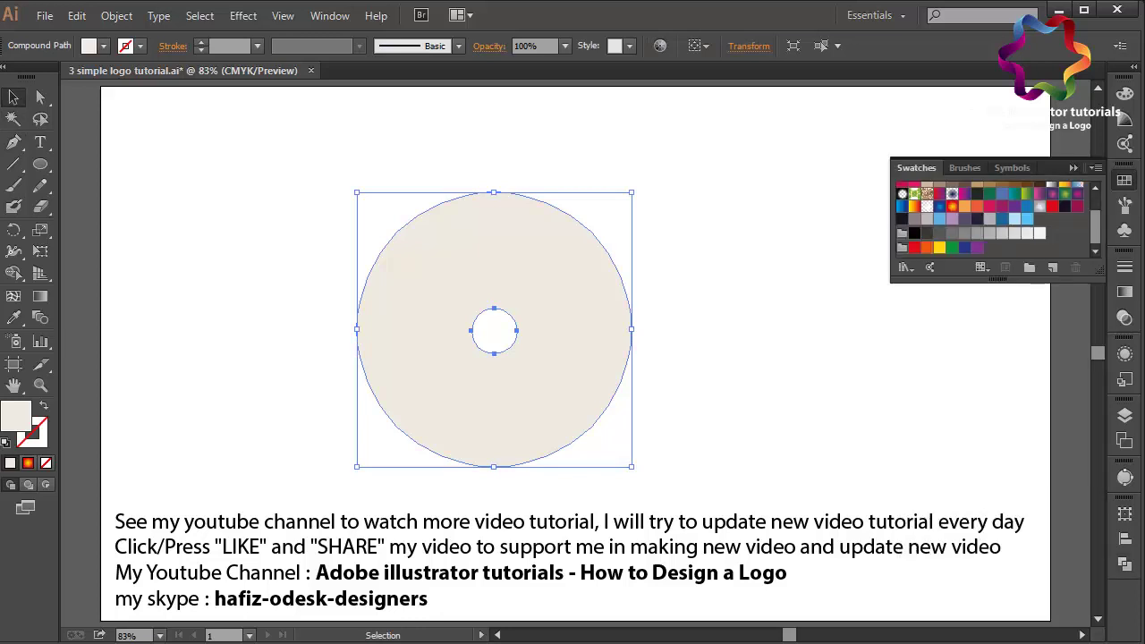
click(989, 233)
key(ctrl+shift+a)
Step: Draw a closed curved petal from the hole past the ring's lower right, filled darker grey
key(p)
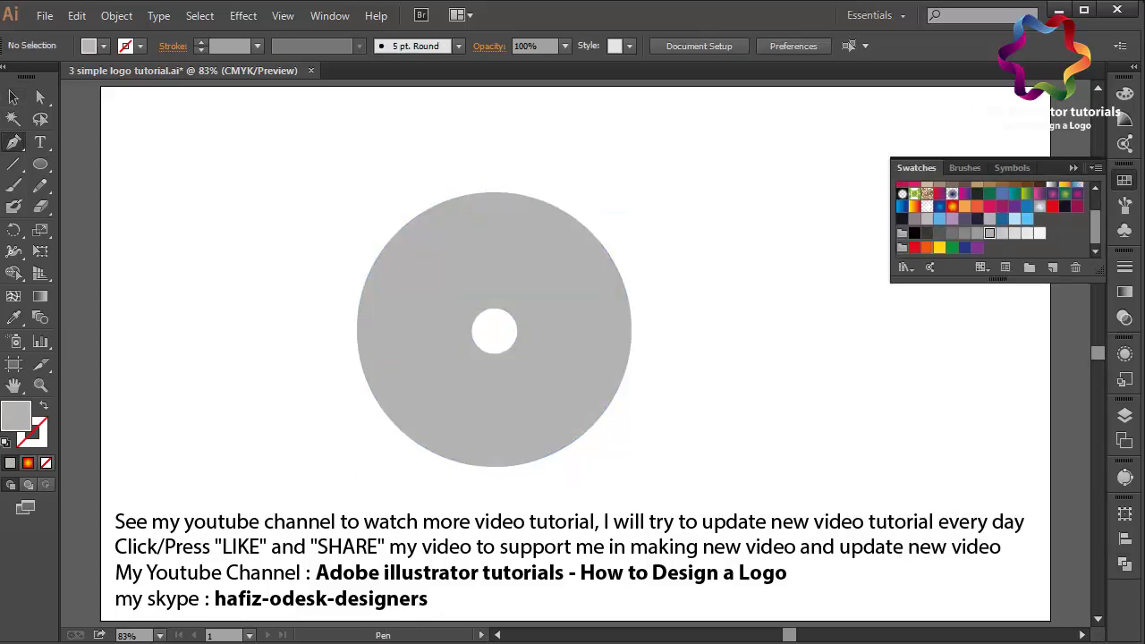
click(516, 331)
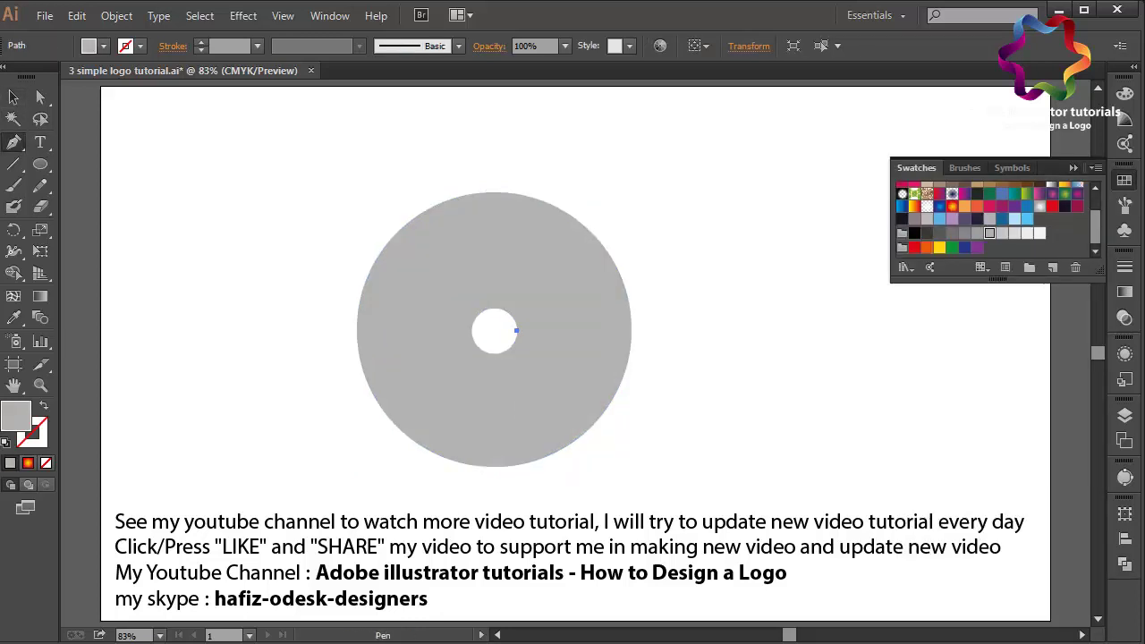
drag(511, 460, 513, 483)
key(ctrl+z)
drag(523, 407, 521, 436)
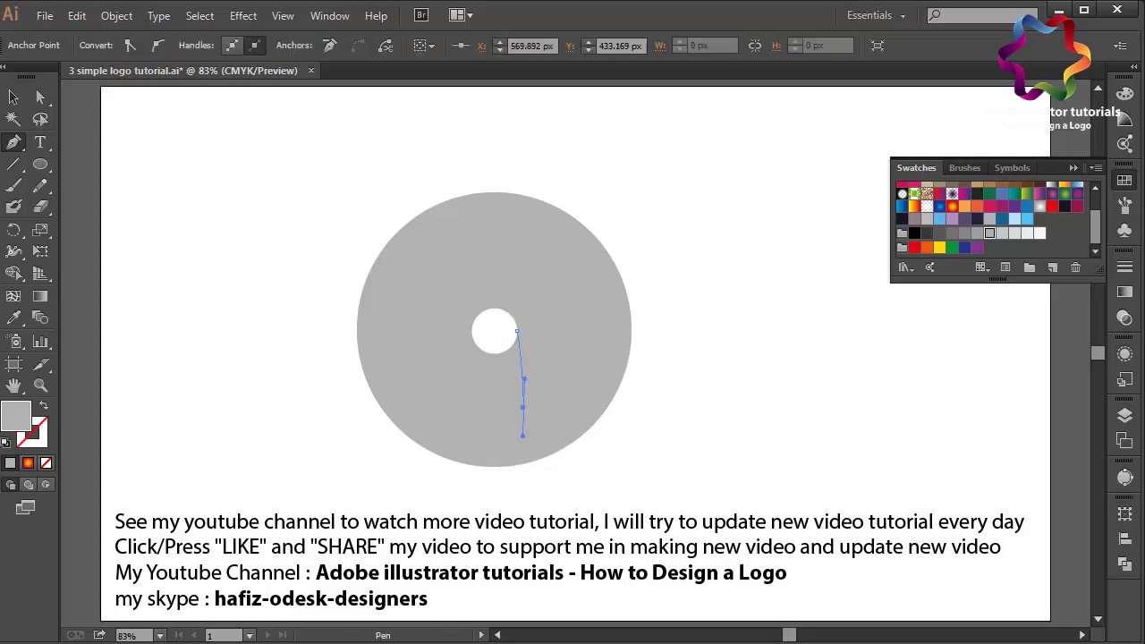
drag(644, 468, 760, 465)
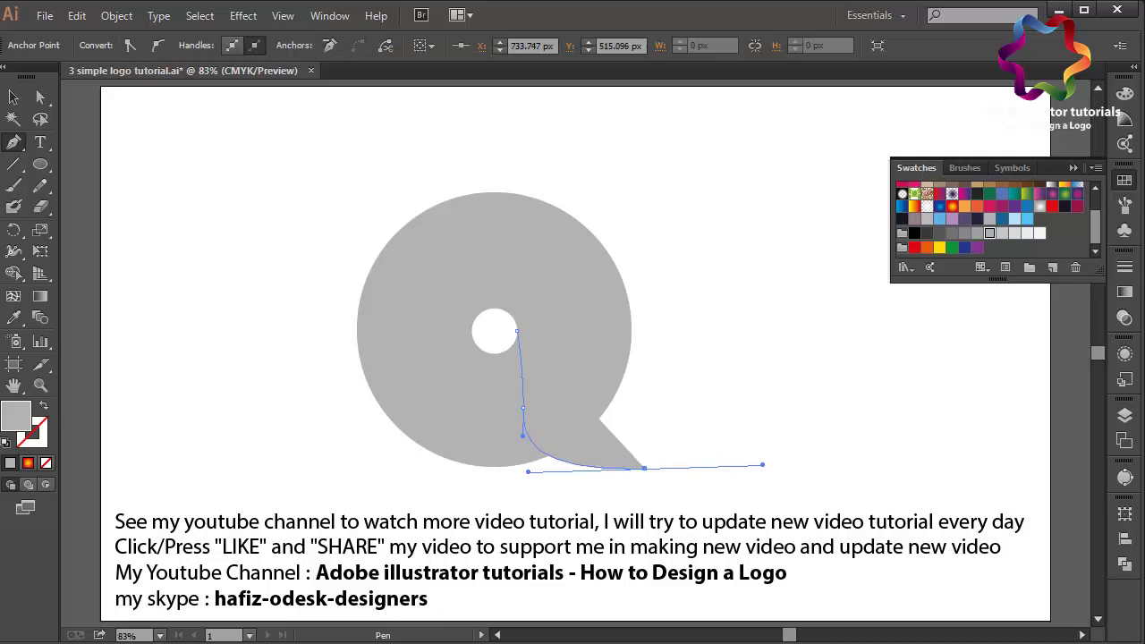
alt+click(644, 468)
drag(630, 316, 633, 202)
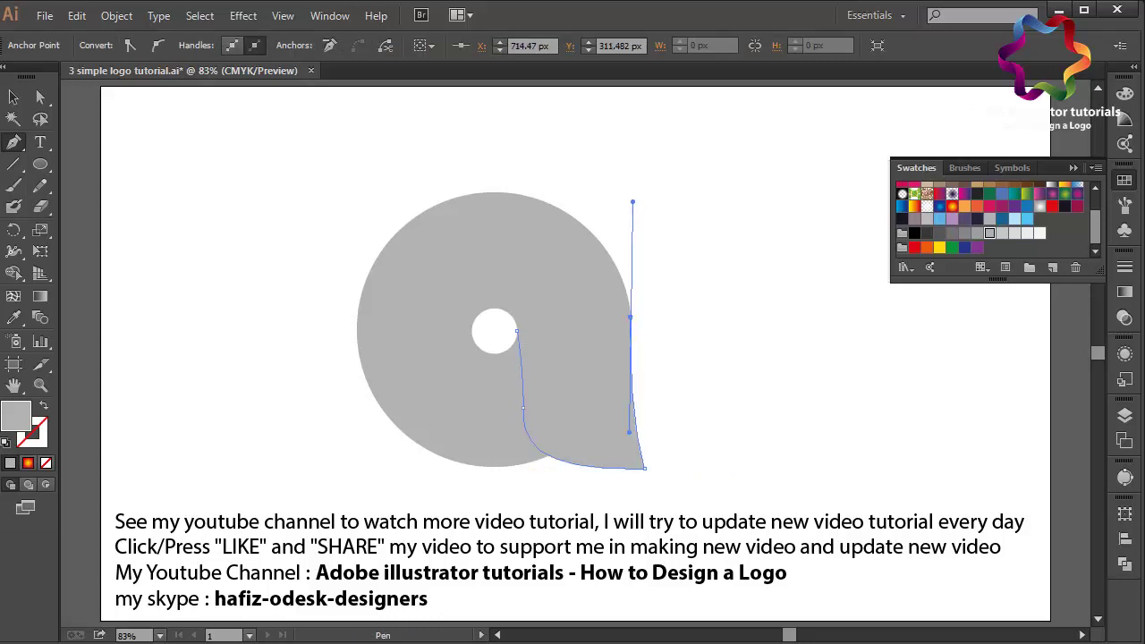
alt+click(629, 316)
click(516, 331)
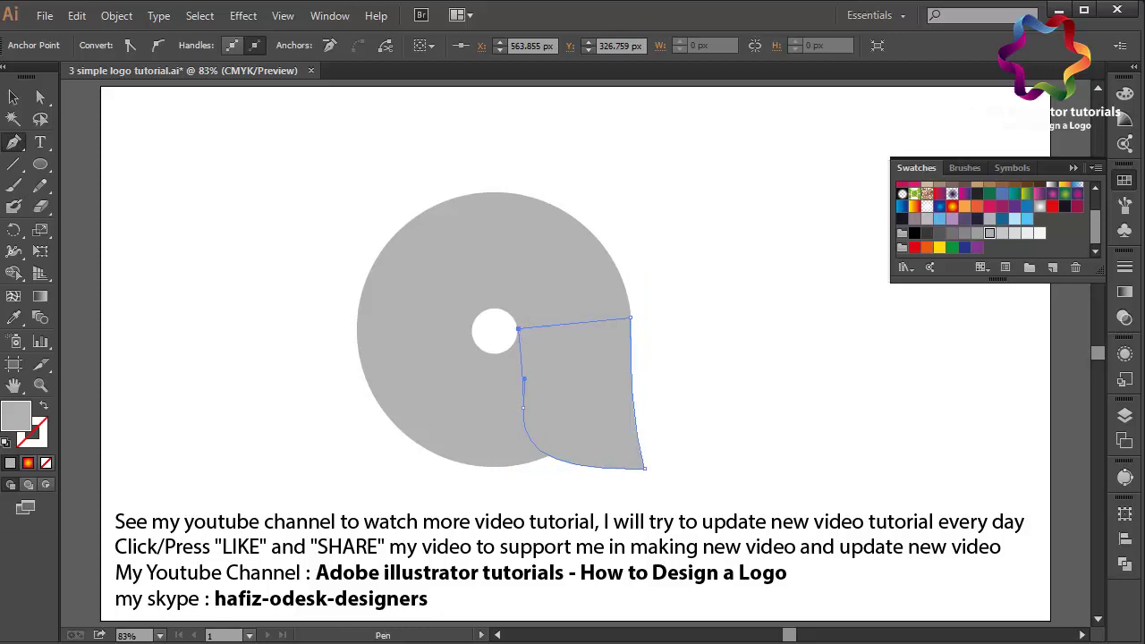
click(964, 232)
key(ctrl+shift+a)
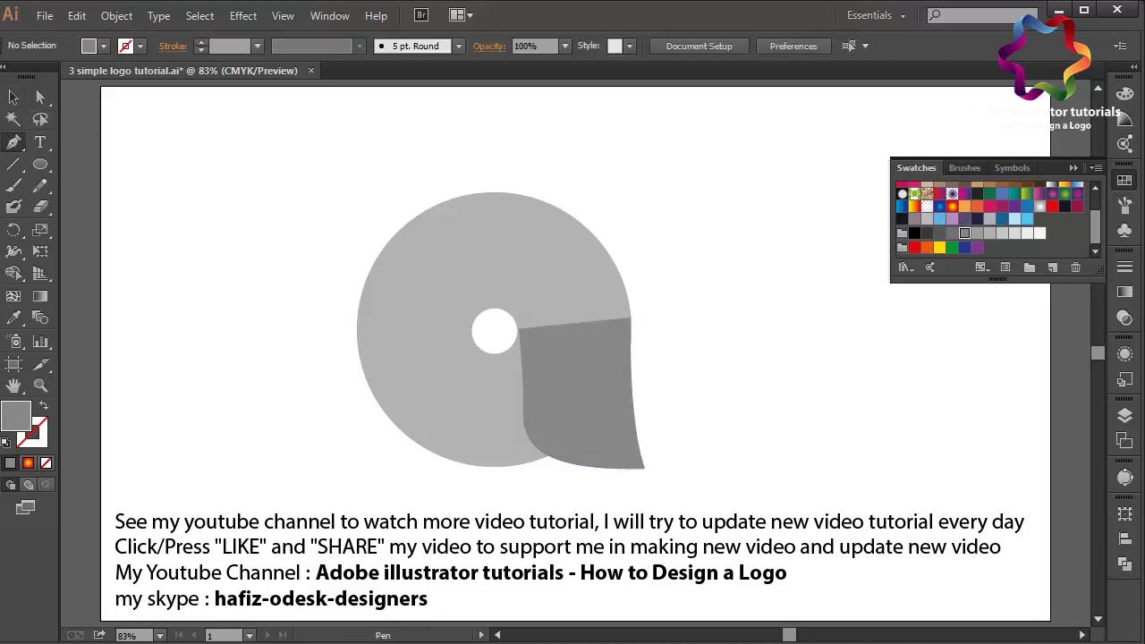
Step: Draw the swirl's outer edge from the lower-right tip over the ring's top to its upper left
click(652, 467)
drag(631, 320, 633, 383)
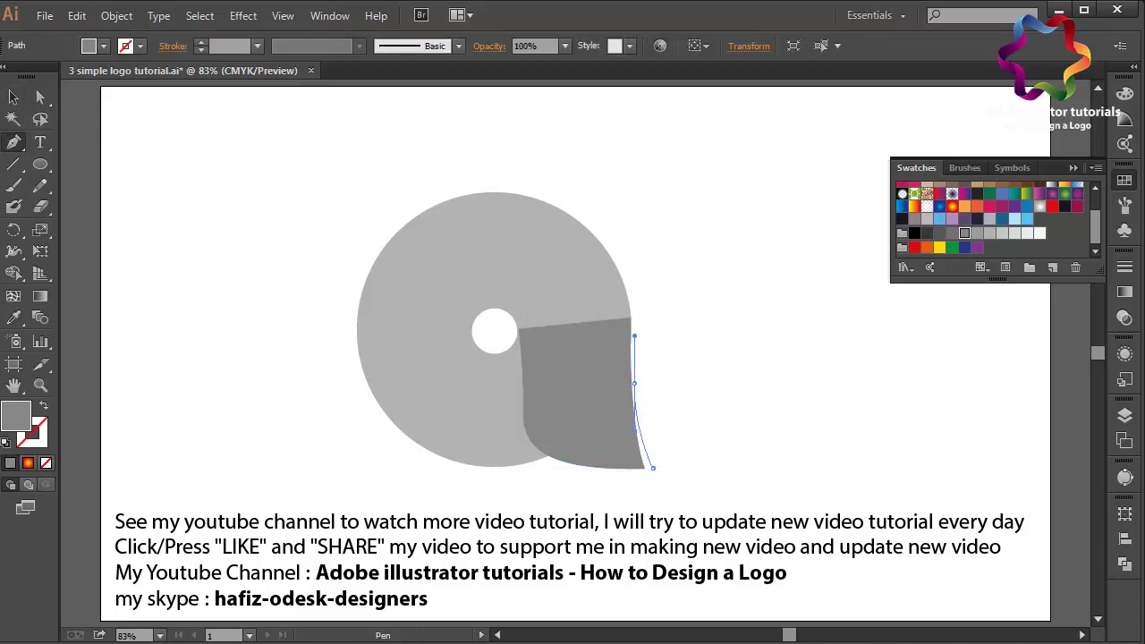
drag(531, 195, 412, 170)
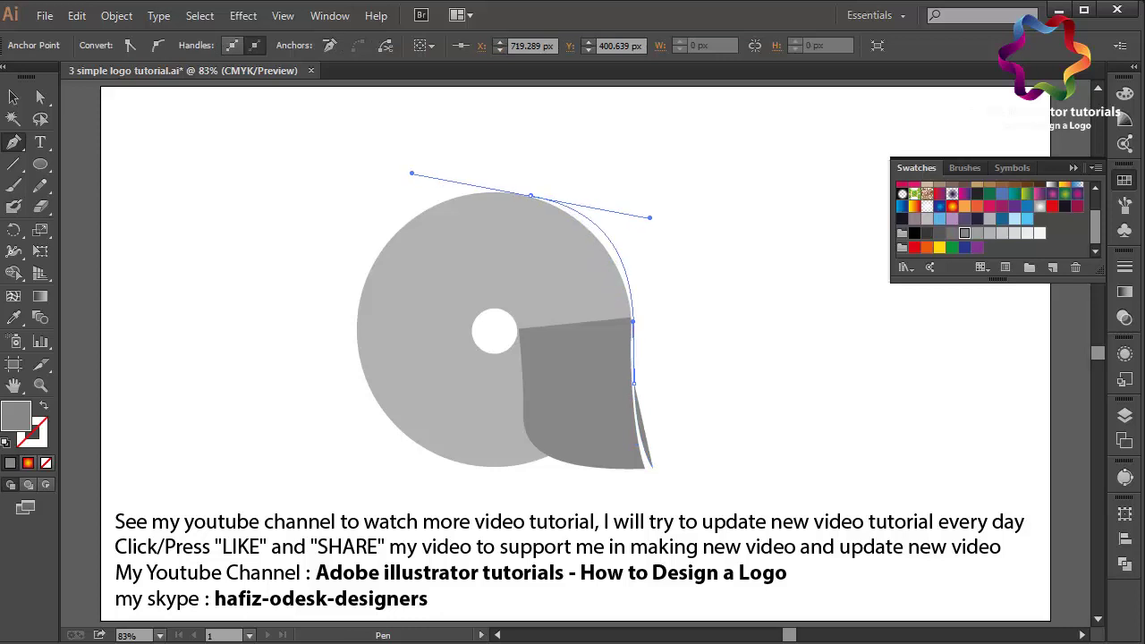
key(ctrl+z)
mouse_move(555, 205)
mouse_down()
mouse_move(473, 164)
mouse_move(531, 192)
mouse_up()
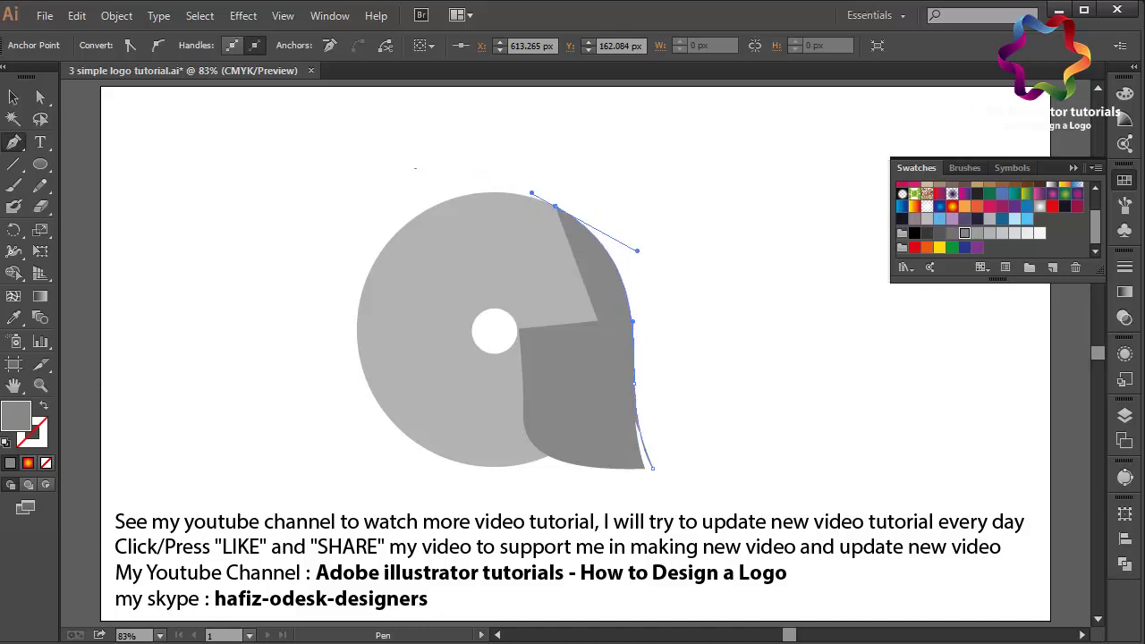
drag(390, 238, 328, 306)
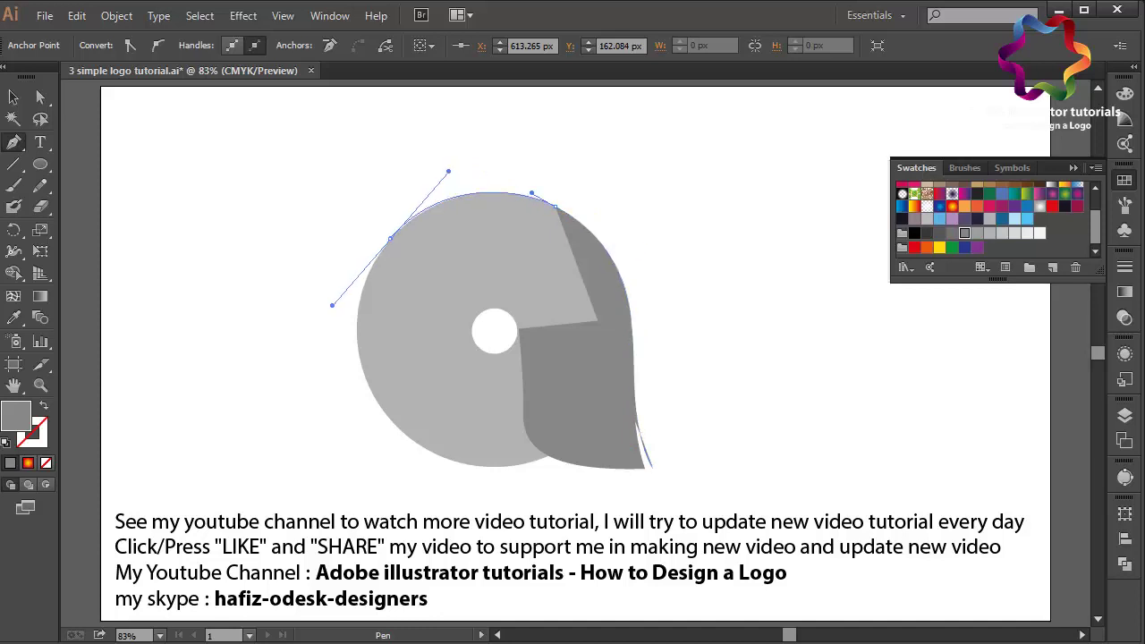
alt+click(390, 238)
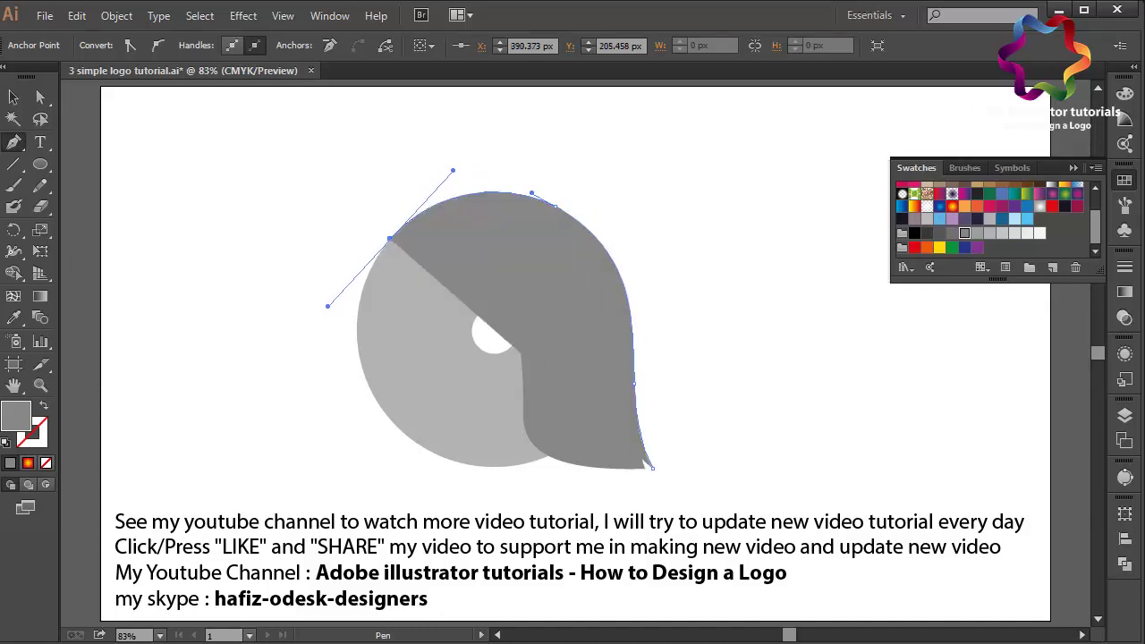
Step: Curve the swirl's edge down past the hole and close it at the bottom tip
drag(522, 327, 523, 438)
key(ctrl)
key(ctrl+z)
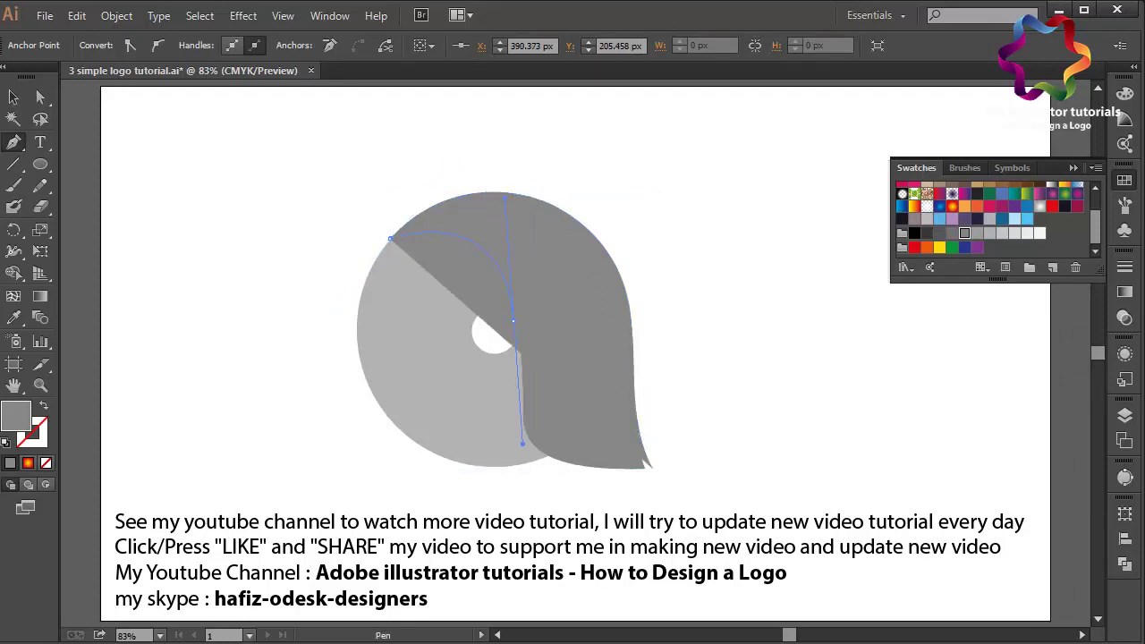
key(ctrl+shift+z)
key(ctrl+z)
drag(514, 324, 517, 438)
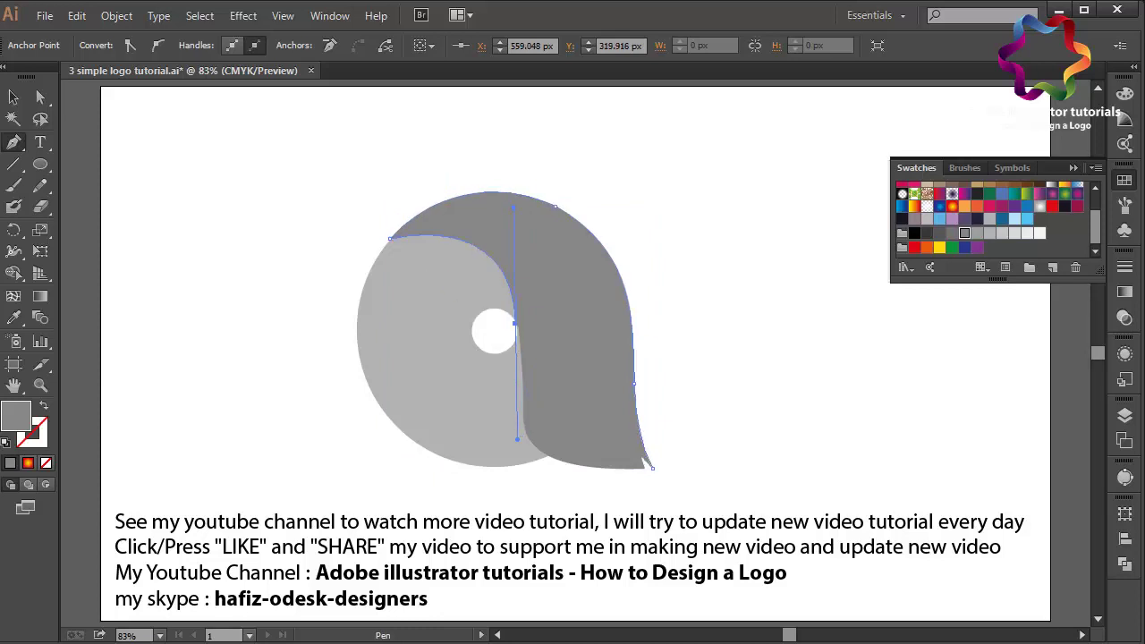
drag(653, 466, 503, 475)
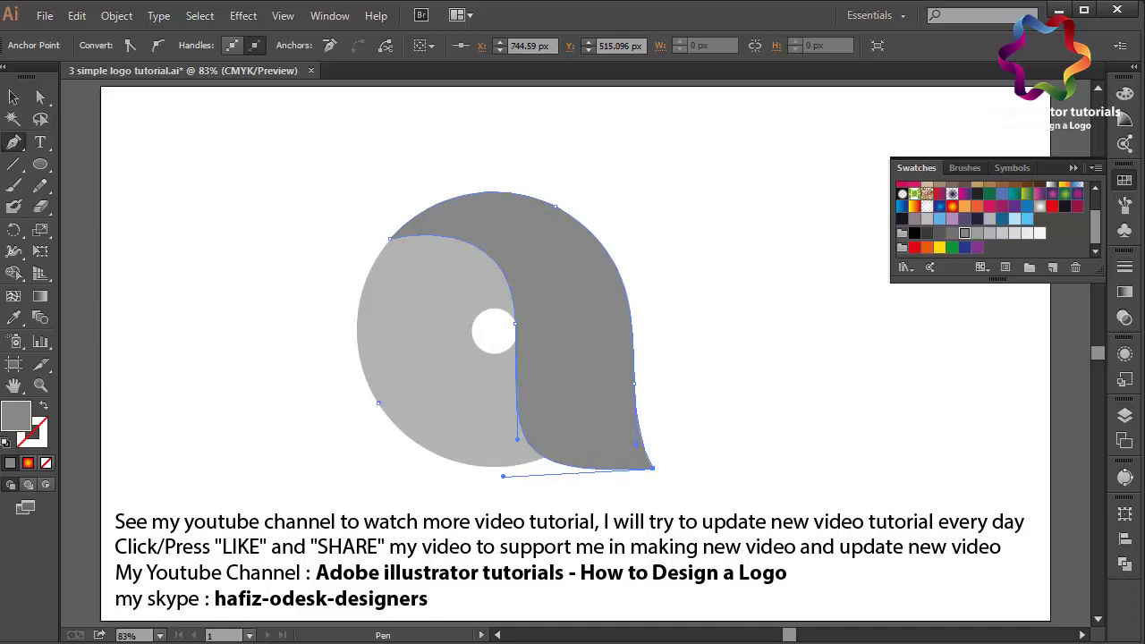
key(ctrl+shift+a)
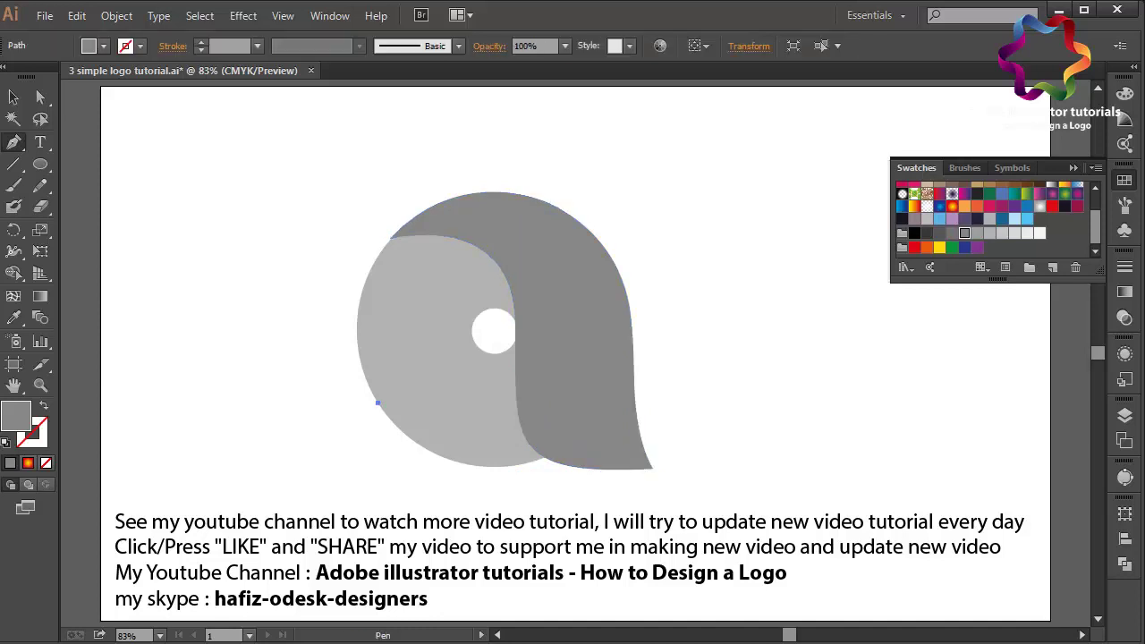
Step: Draw a closed petal from the lower left over the hole around the upper left, filled light grey
drag(487, 328, 420, 357)
key(ctrl+z)
mouse_move(493, 309)
mouse_down()
mouse_move(588, 311)
mouse_move(517, 310)
mouse_up()
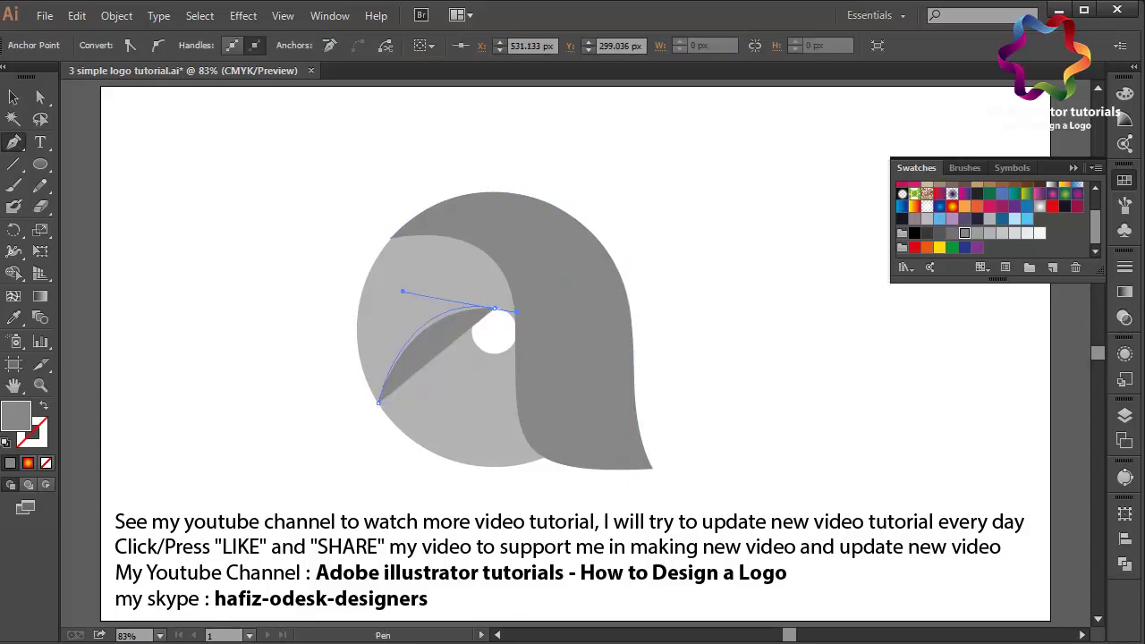
click(516, 321)
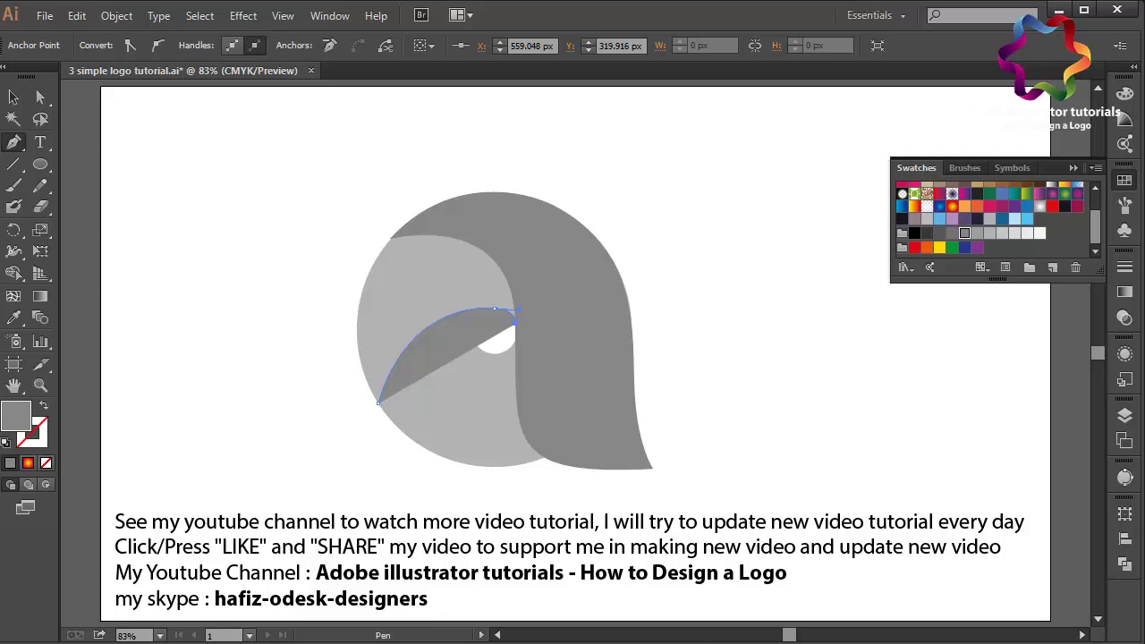
key(ctrl+z)
click(470, 242)
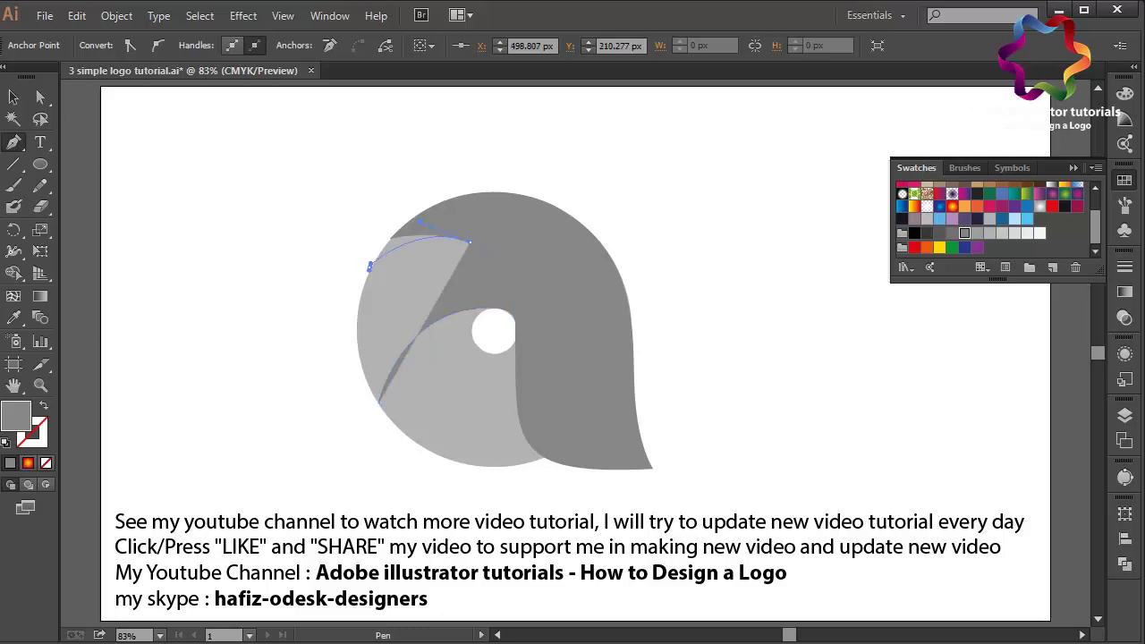
drag(369, 266, 349, 311)
key(ctrl+z)
key(ctrl+z)
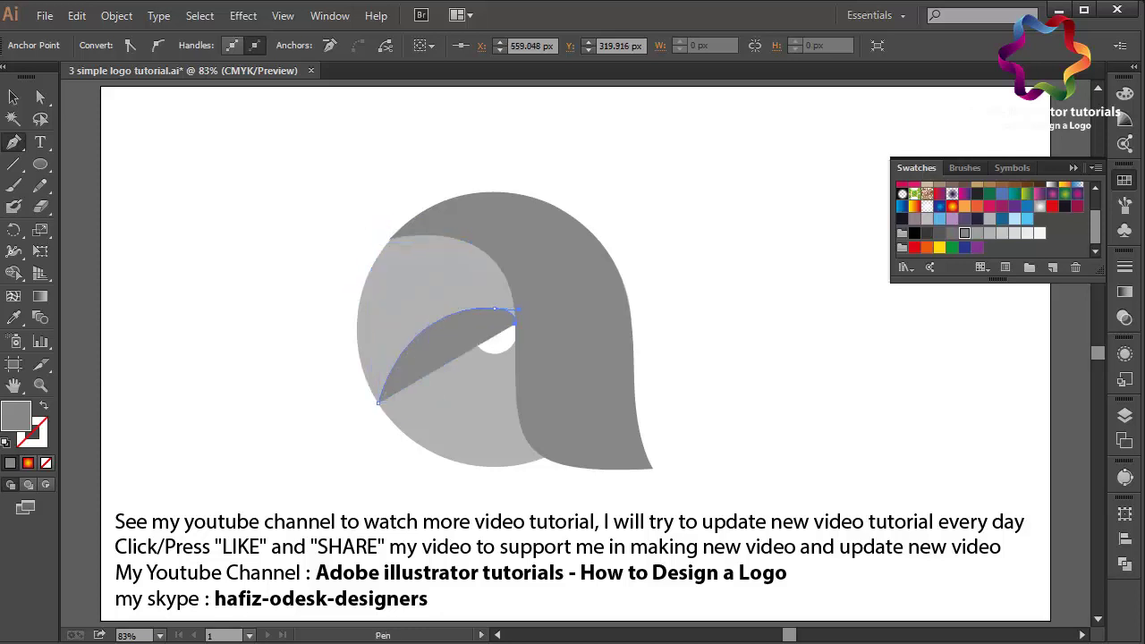
drag(479, 241, 445, 219)
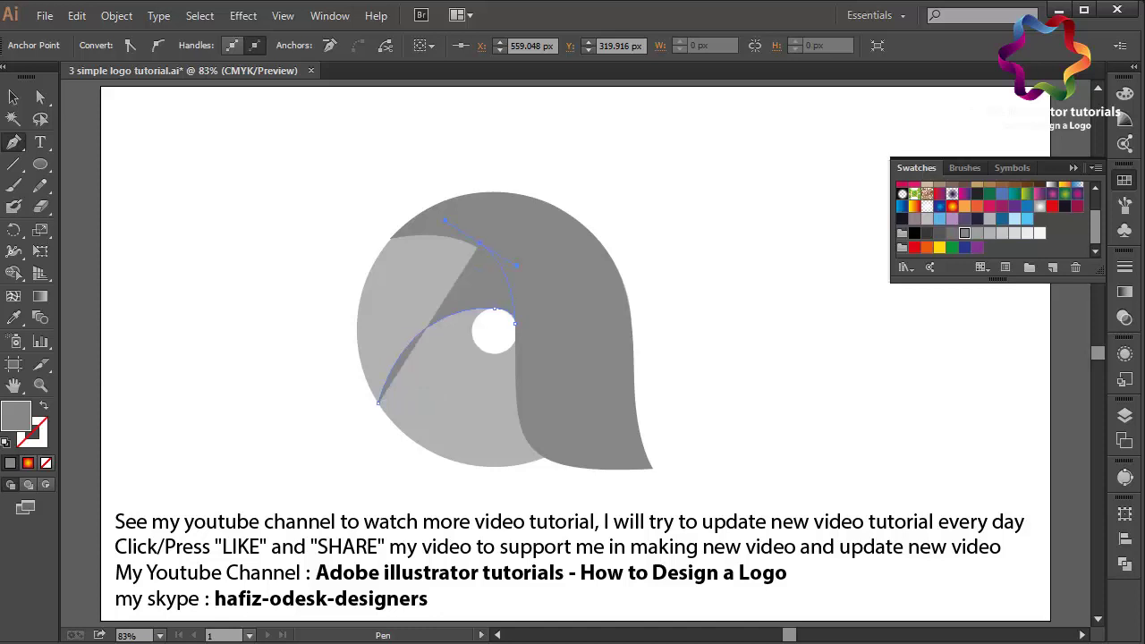
drag(383, 244, 367, 266)
drag(377, 402, 334, 331)
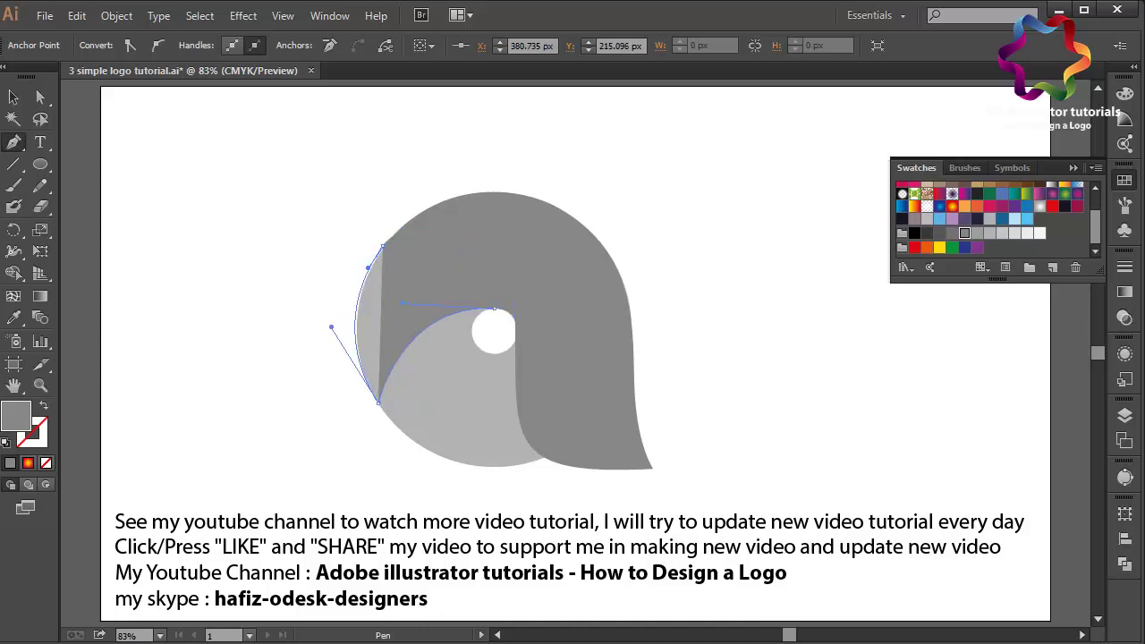
click(1002, 233)
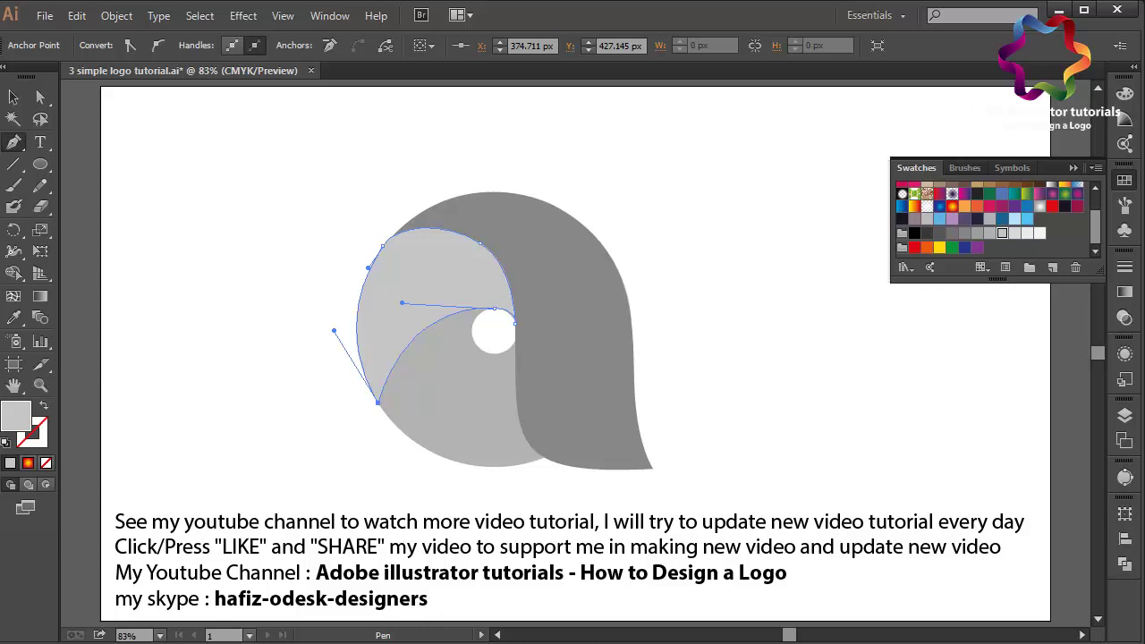
Step: Drag the light-grey petal's anchors and handles so its inner edge wraps the hole and reaches the ring's bottom
key(a)
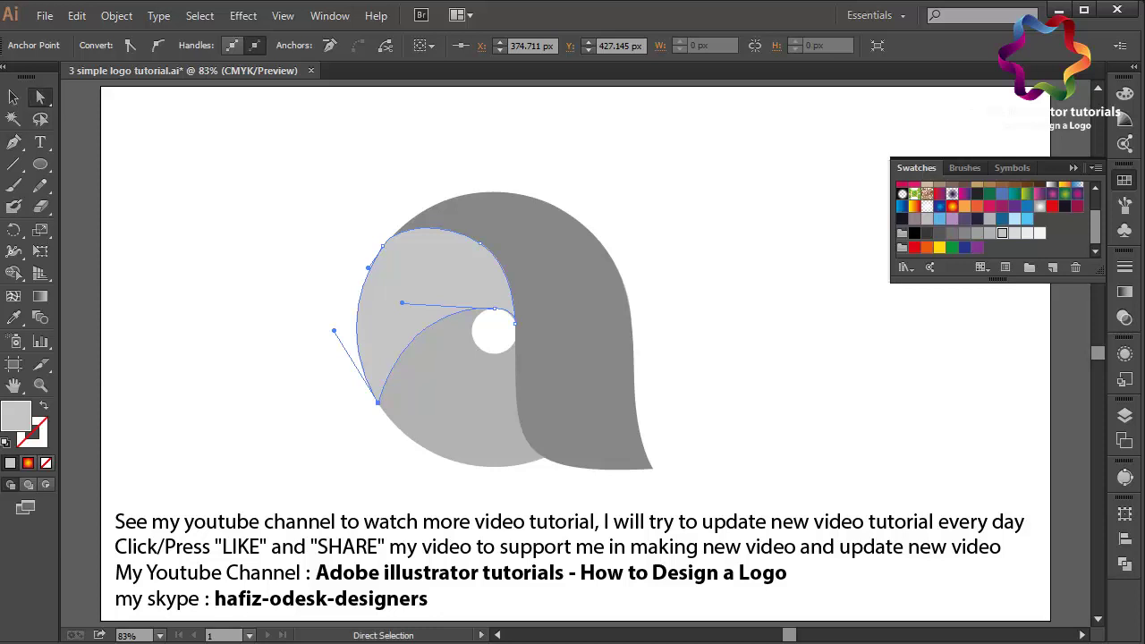
drag(495, 309, 481, 315)
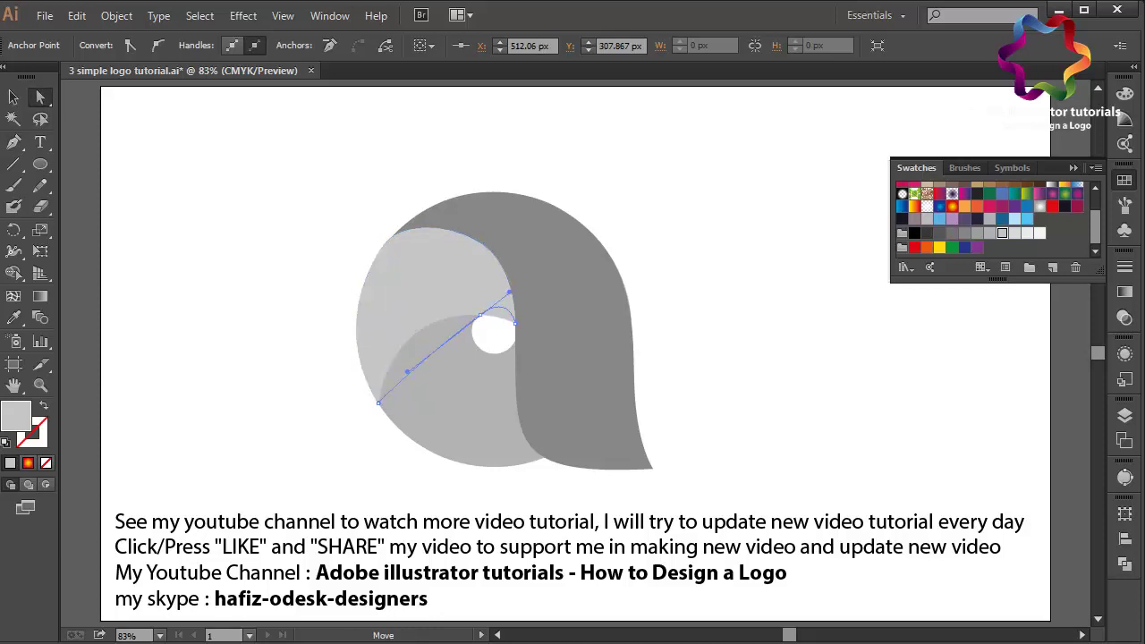
drag(379, 402, 414, 445)
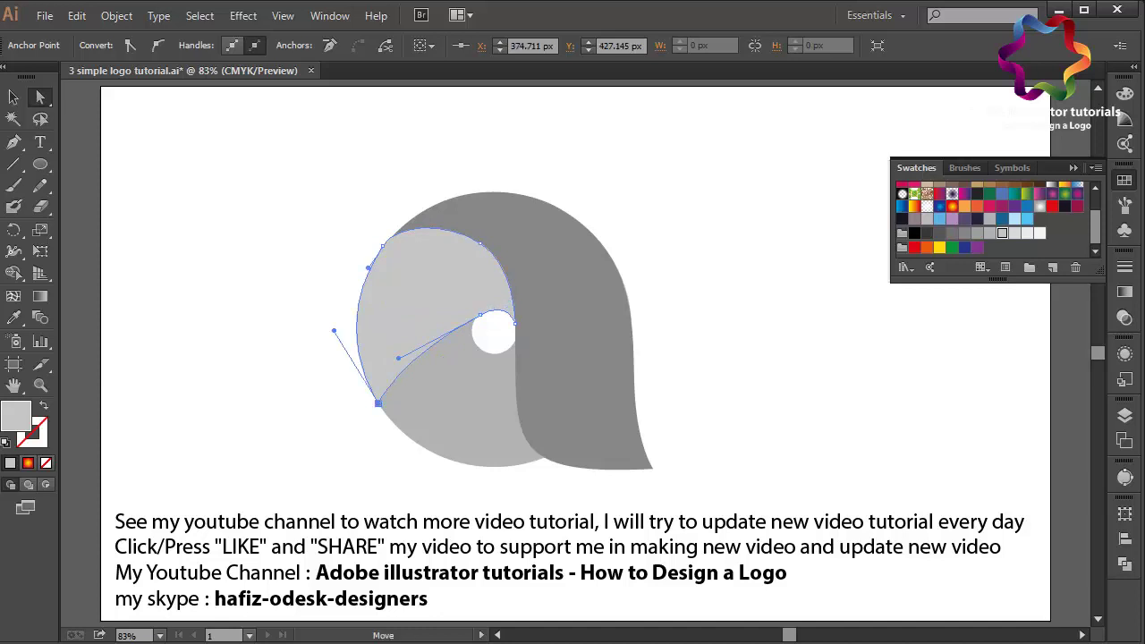
drag(371, 373, 319, 367)
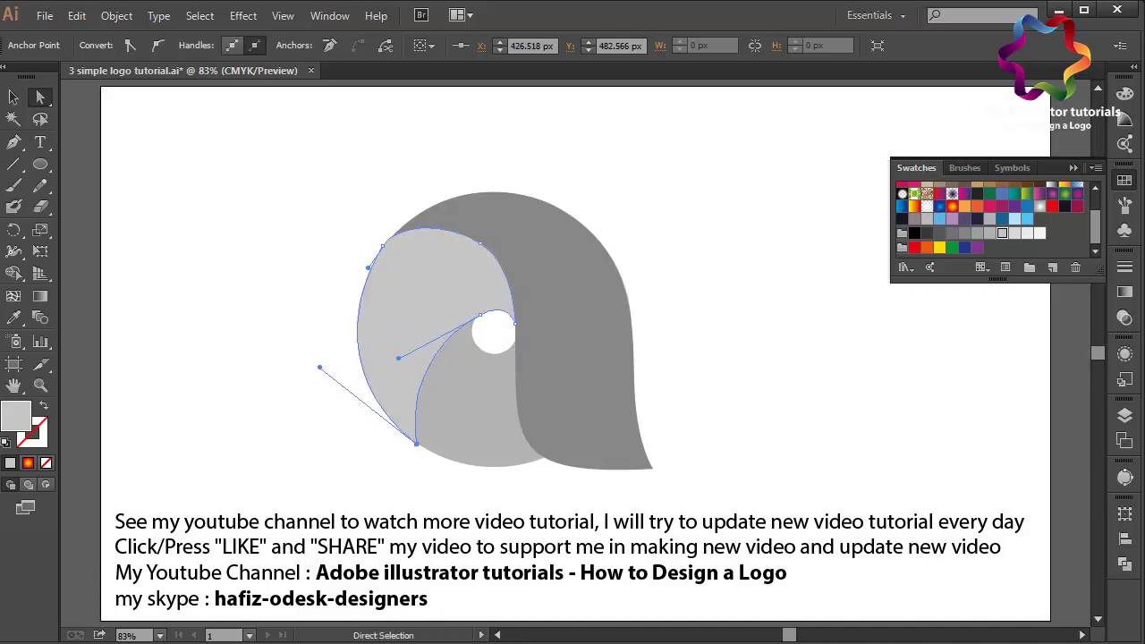
drag(398, 357, 408, 343)
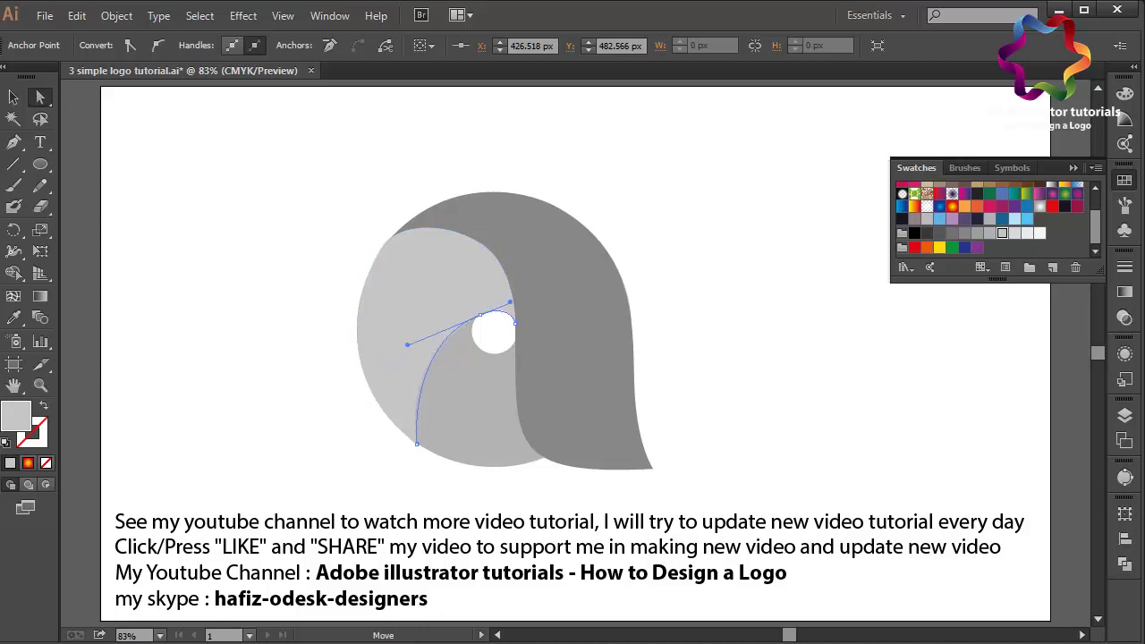
click(394, 357)
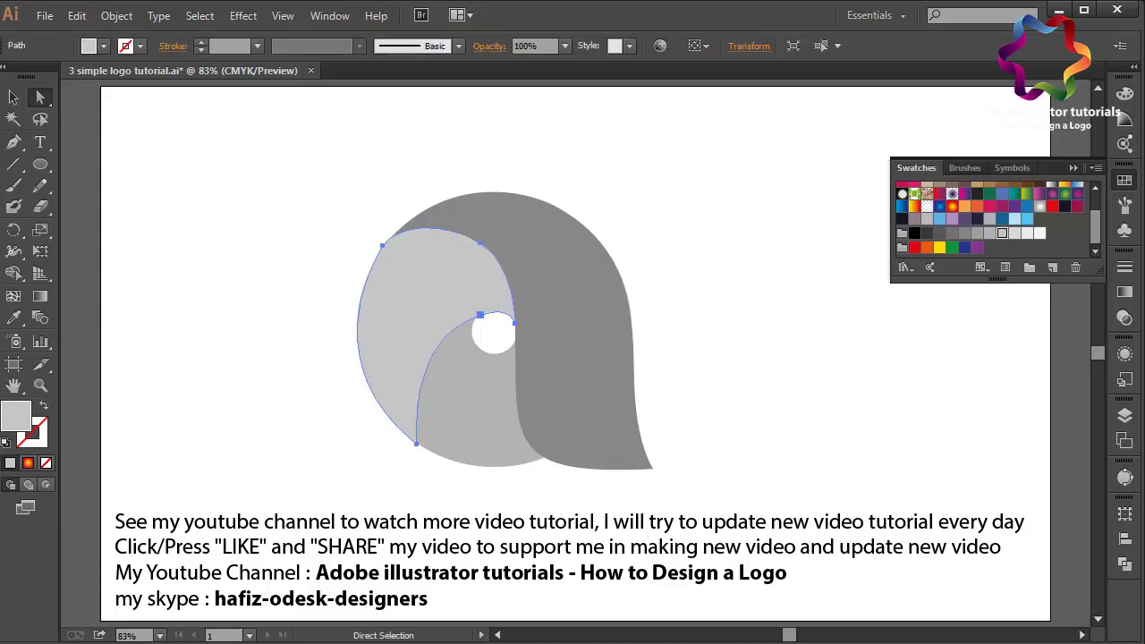
click(480, 315)
key(ctrl+shift+a)
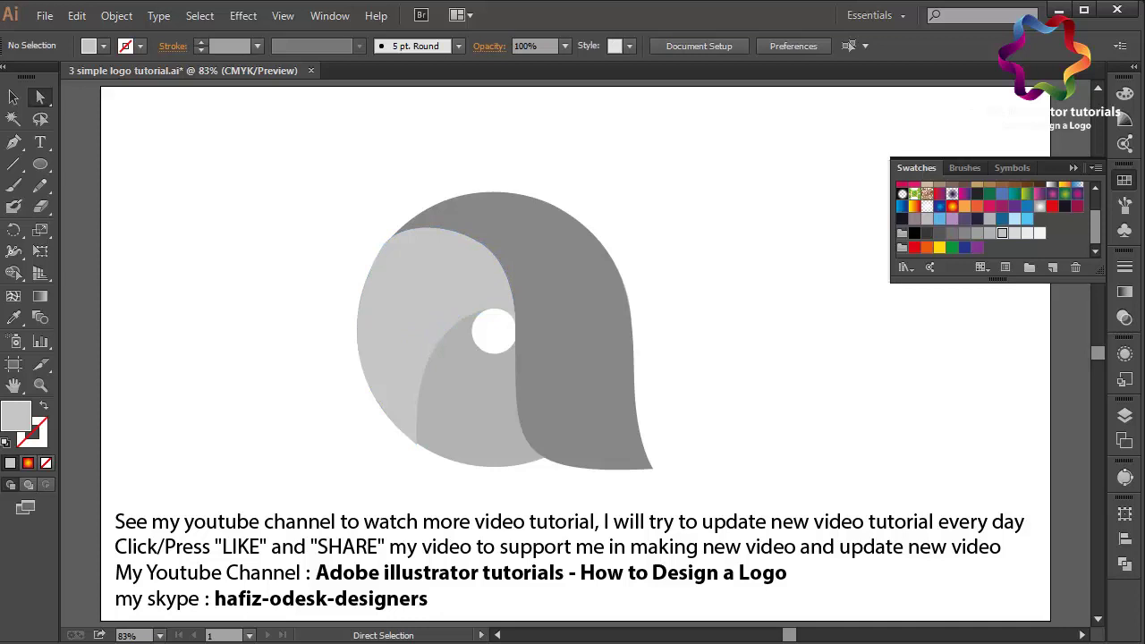
Step: Draw a closed curved piece from the hole's top around the logo's lower left
key(p)
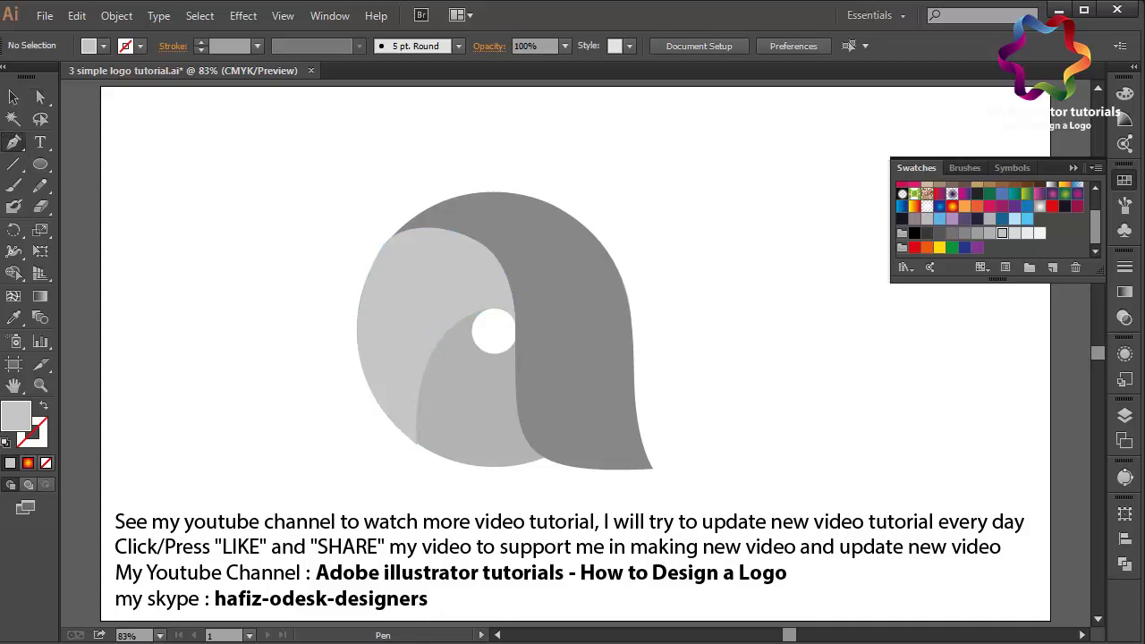
click(494, 308)
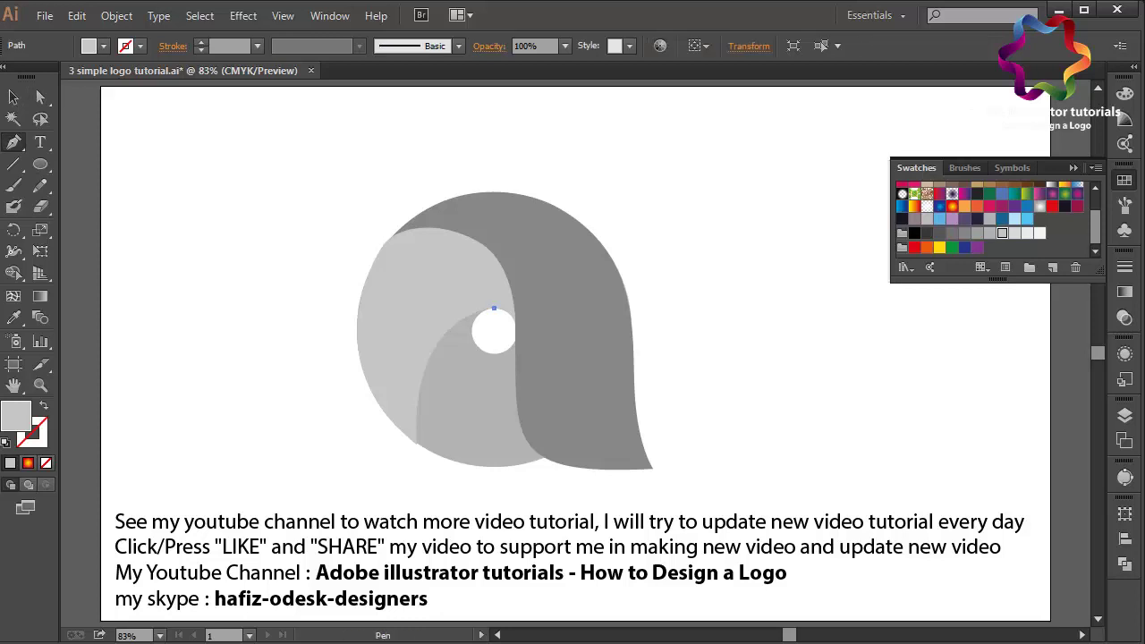
drag(419, 365, 387, 430)
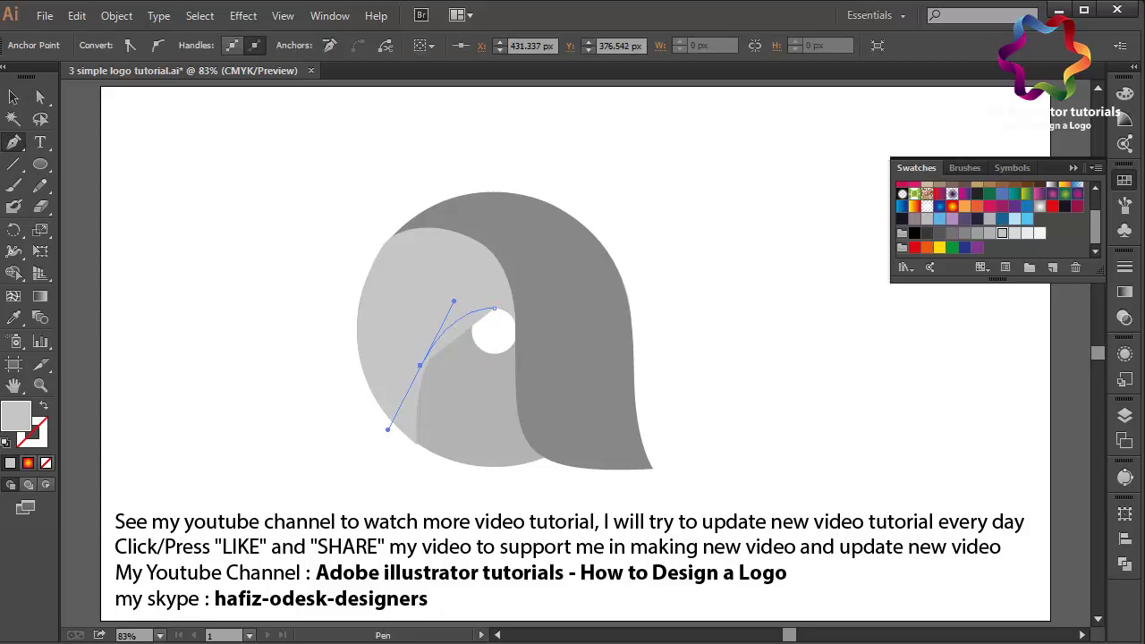
drag(466, 466, 516, 475)
click(494, 308)
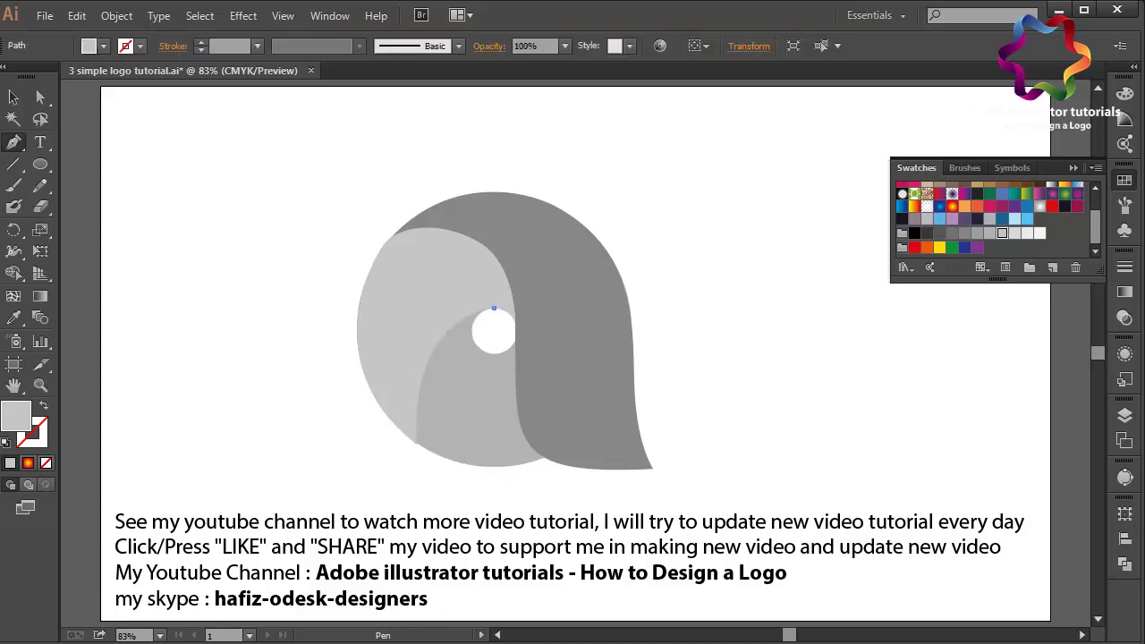
Step: Trace a second curved path down the left side, along the bottom and up toward the hole
drag(420, 334, 386, 369)
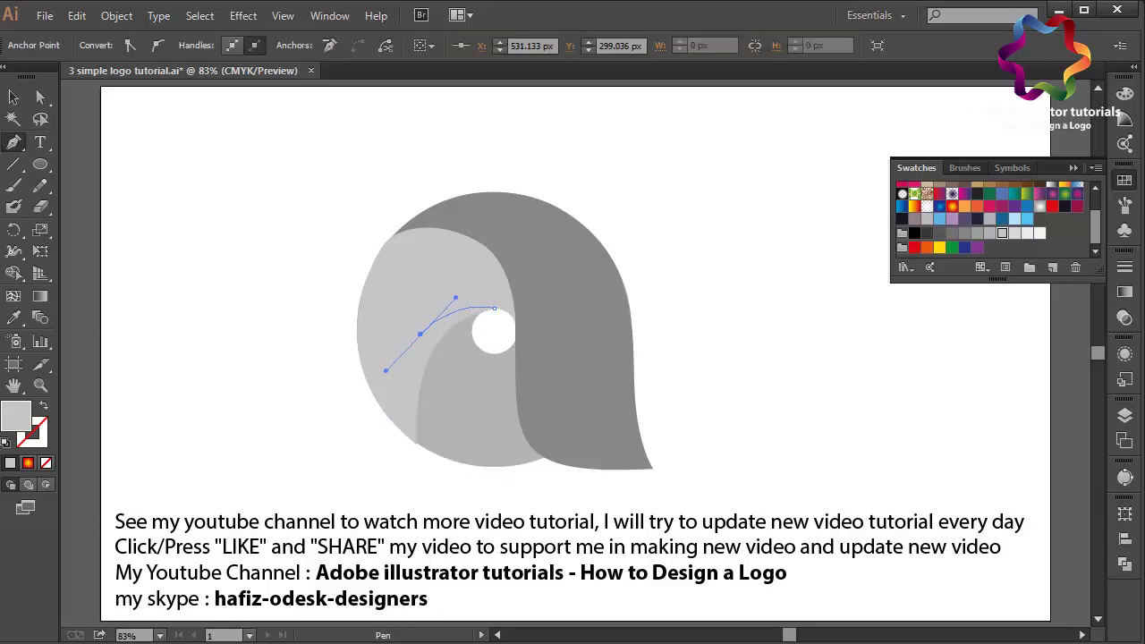
drag(434, 456, 478, 472)
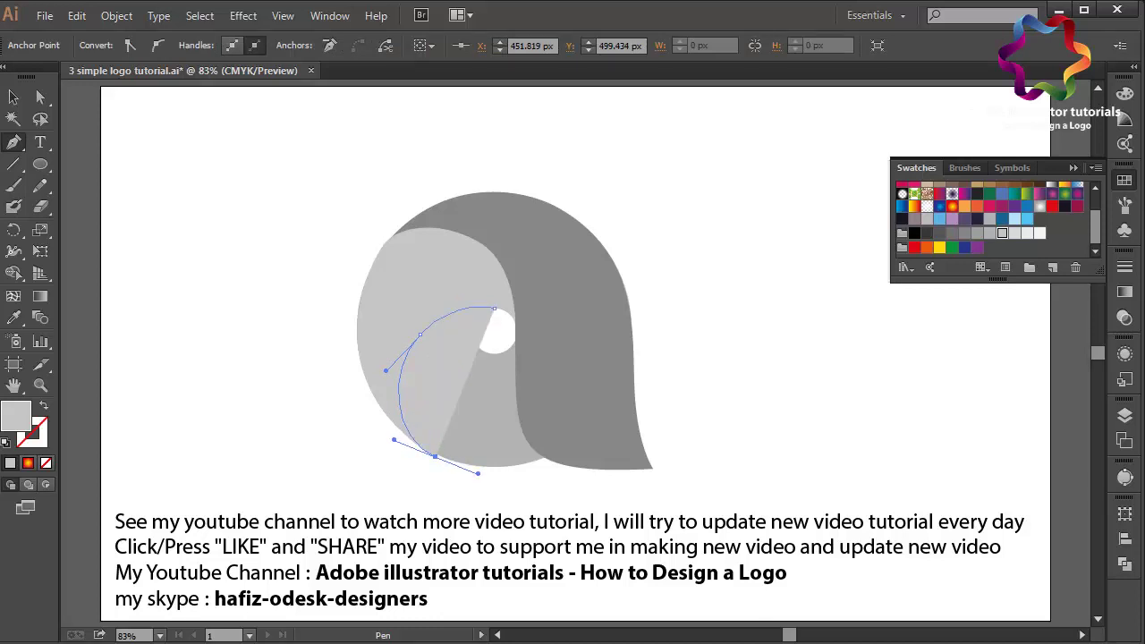
drag(543, 457, 567, 445)
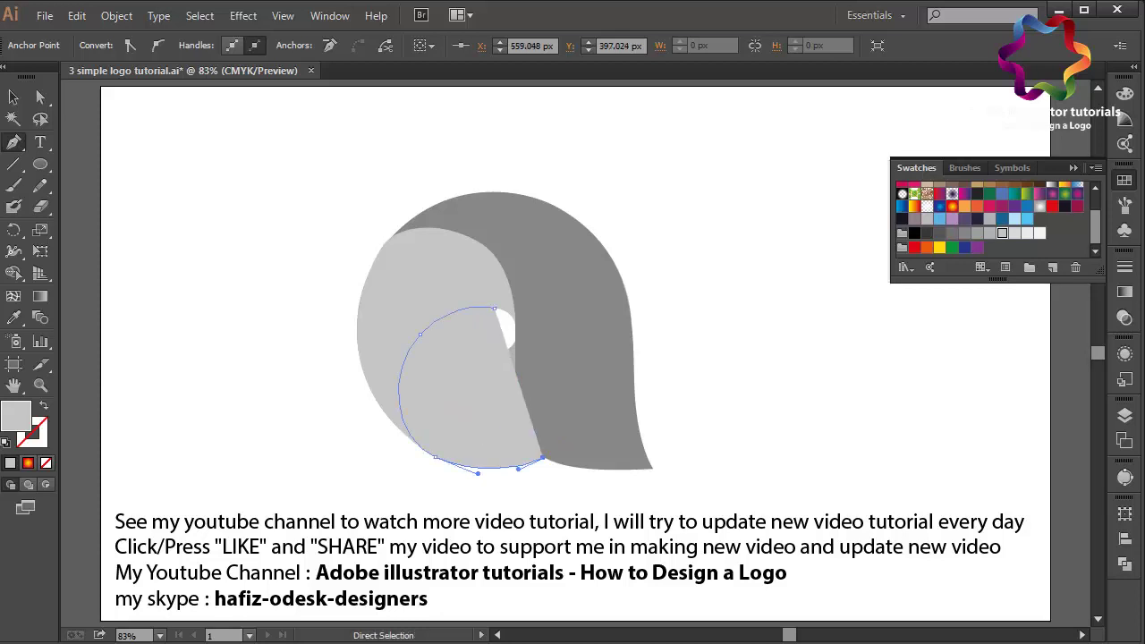
drag(515, 376, 522, 323)
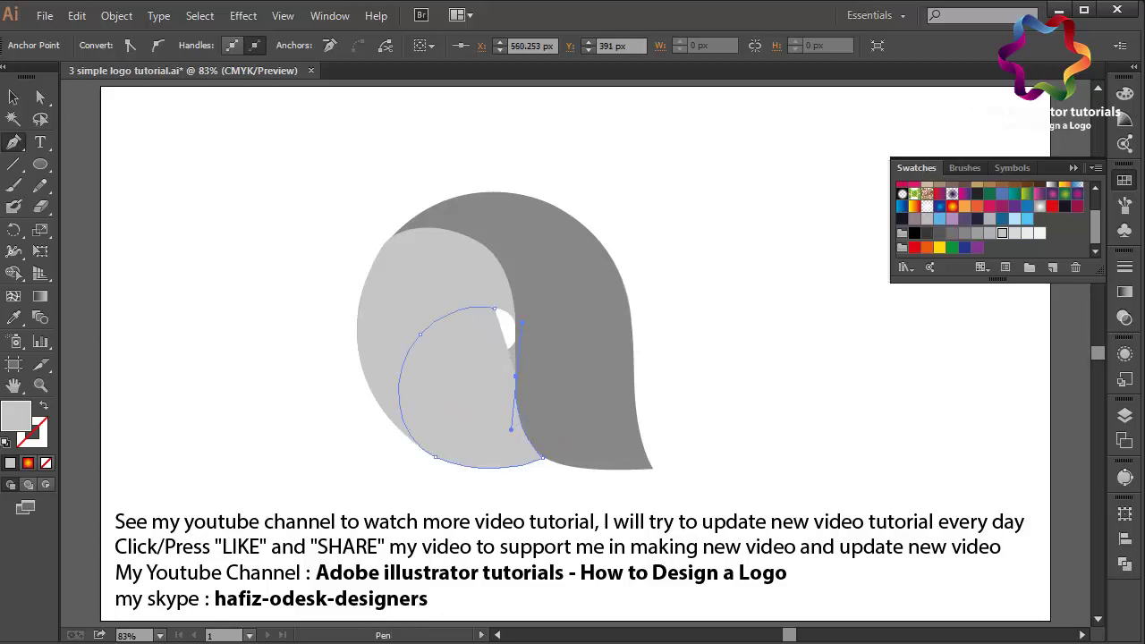
click(515, 338)
key(ctrl+z)
key(ctrl+z)
mouse_move(513, 419)
mouse_down()
mouse_move(513, 443)
mouse_move(566, 445)
mouse_move(521, 393)
mouse_up()
key(ctrl+z)
key(ctrl+z)
key(ctrl+z)
drag(543, 457, 567, 446)
drag(514, 341, 525, 249)
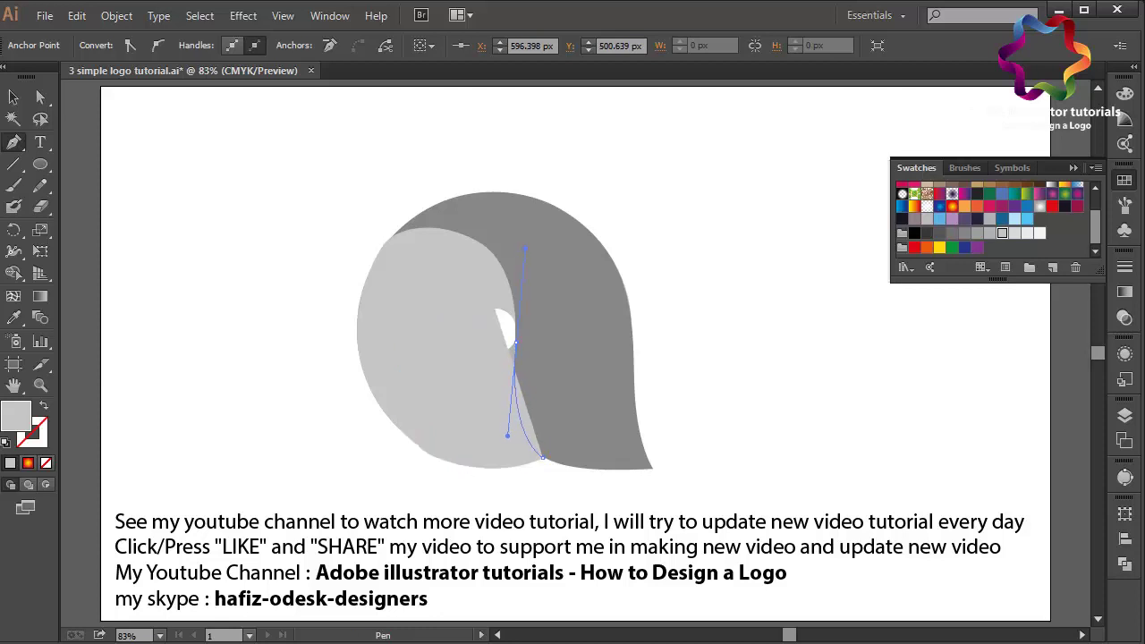
key(ctrl+z)
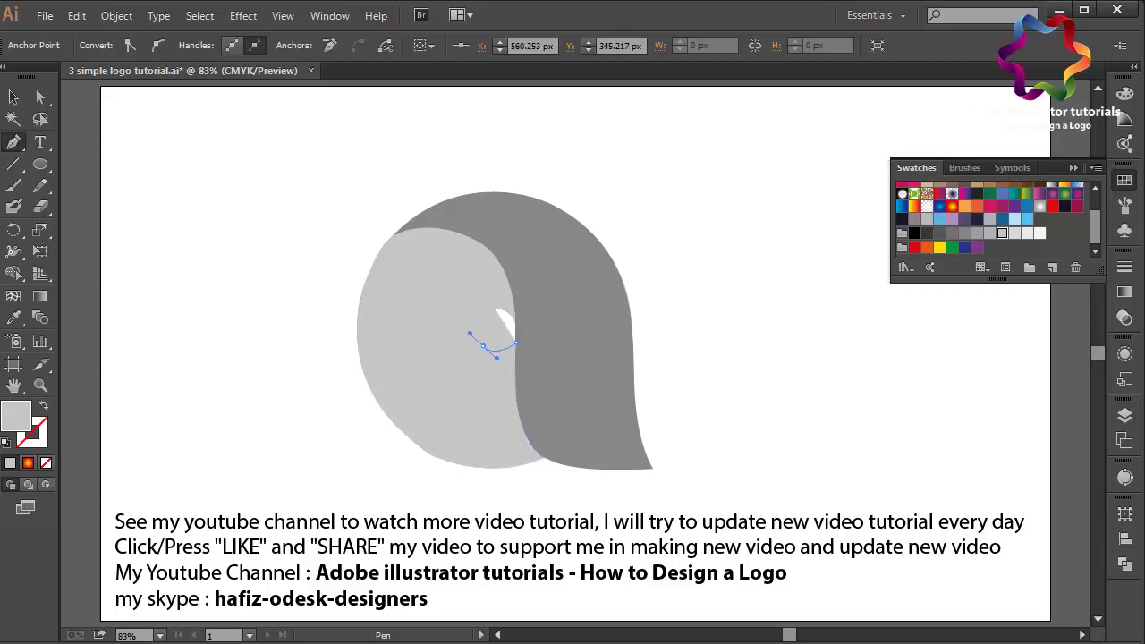
drag(483, 345, 465, 330)
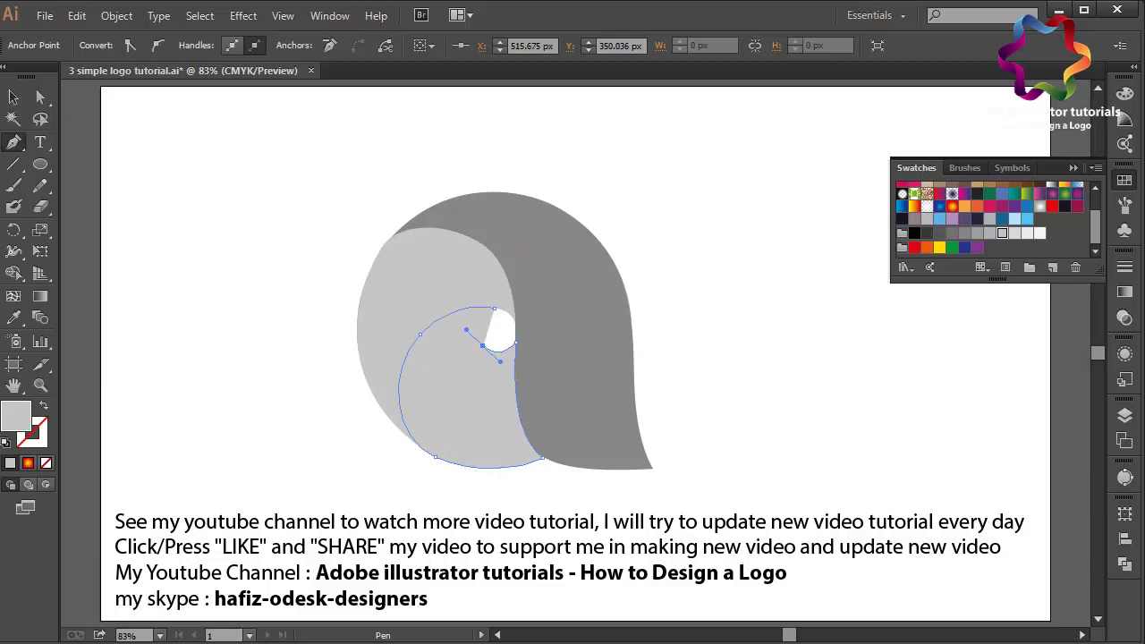
Step: Close the new petal at the hole's top and check its anchor near the hole
click(494, 308)
key(a)
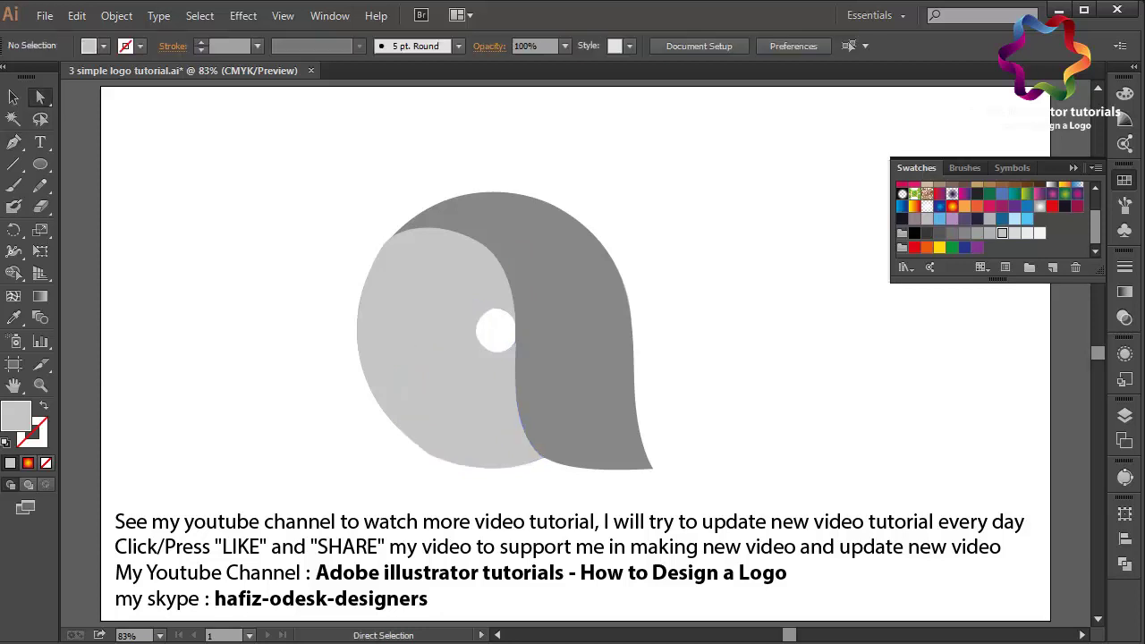
click(483, 345)
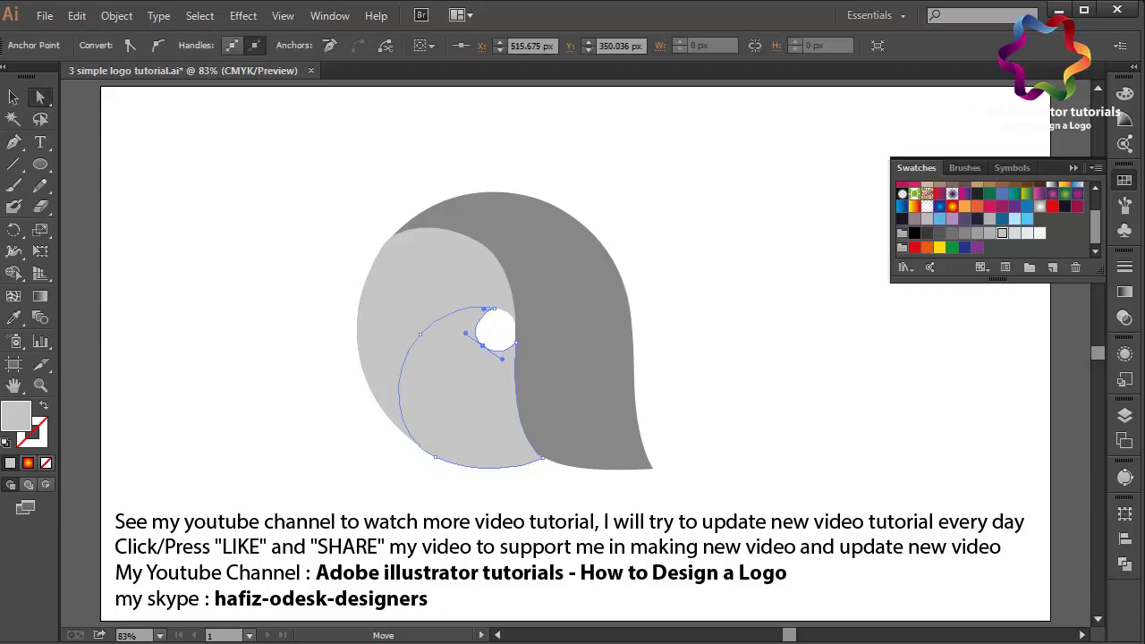
key(ctrl+shift+a)
Step: Draw a small circle over the central hole and nudge it down and right
key(l)
mouse_move(170, 331)
mouse_down()
mouse_move(210, 370)
mouse_move(495, 328)
mouse_move(517, 351)
mouse_up()
key(v)
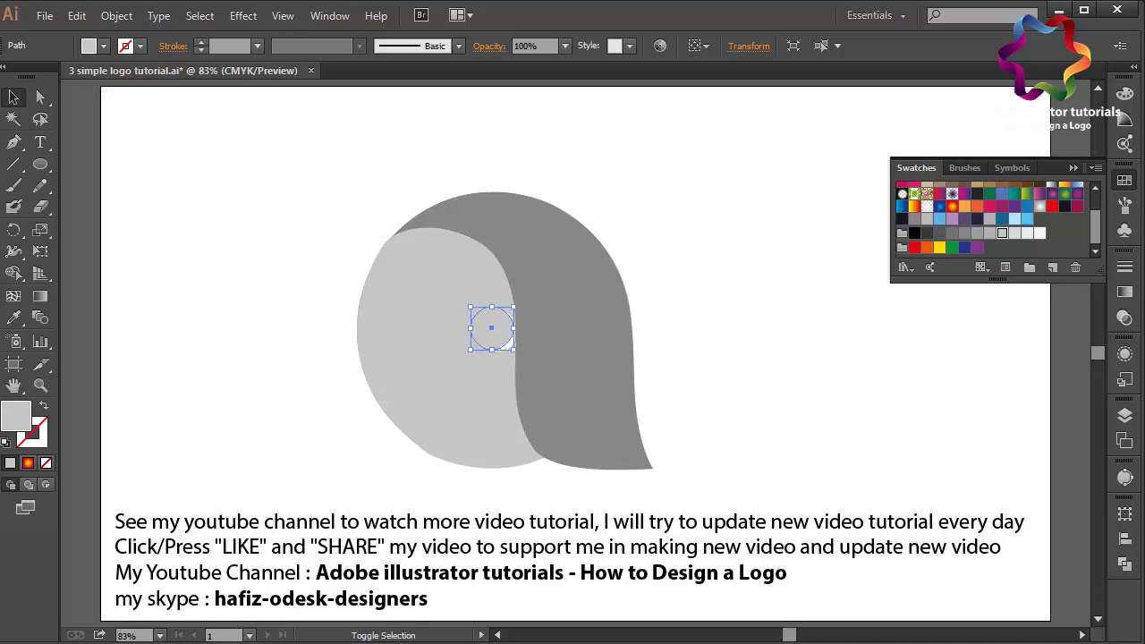
key(Down)
key(Down)
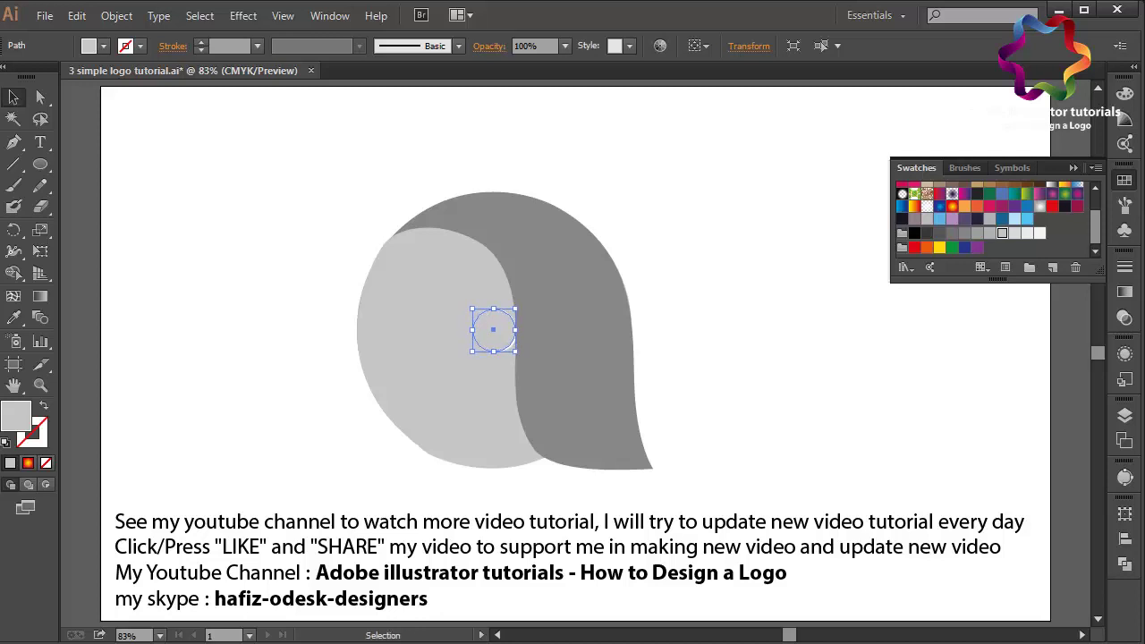
key(Right)
key(Right)
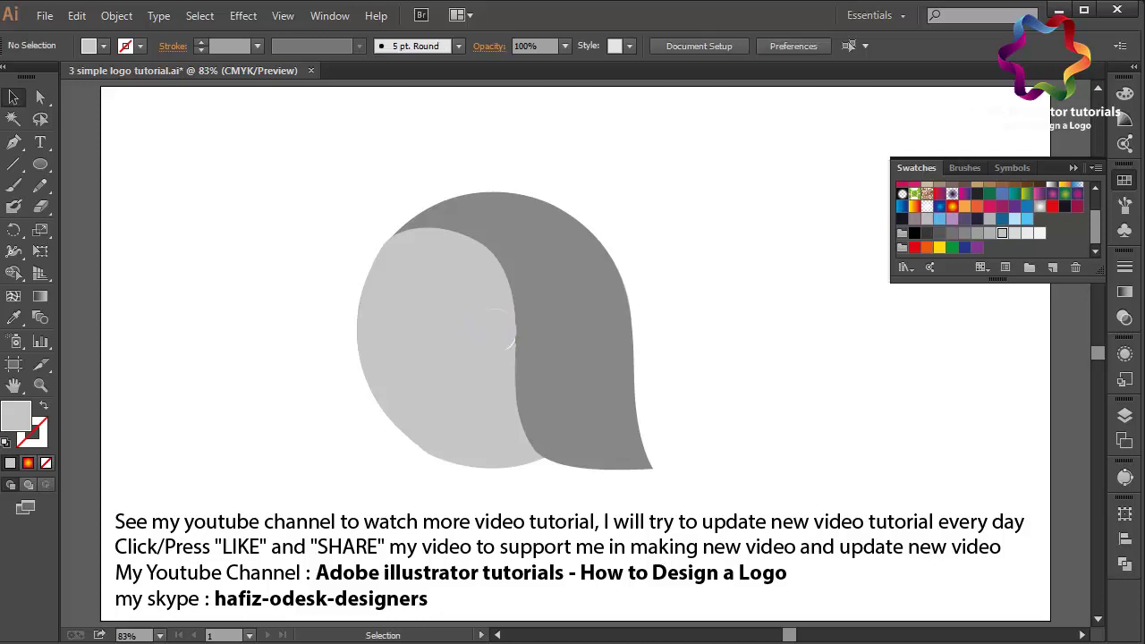
Step: Fill the small centre circle with white
scroll(992, 219, up, 3)
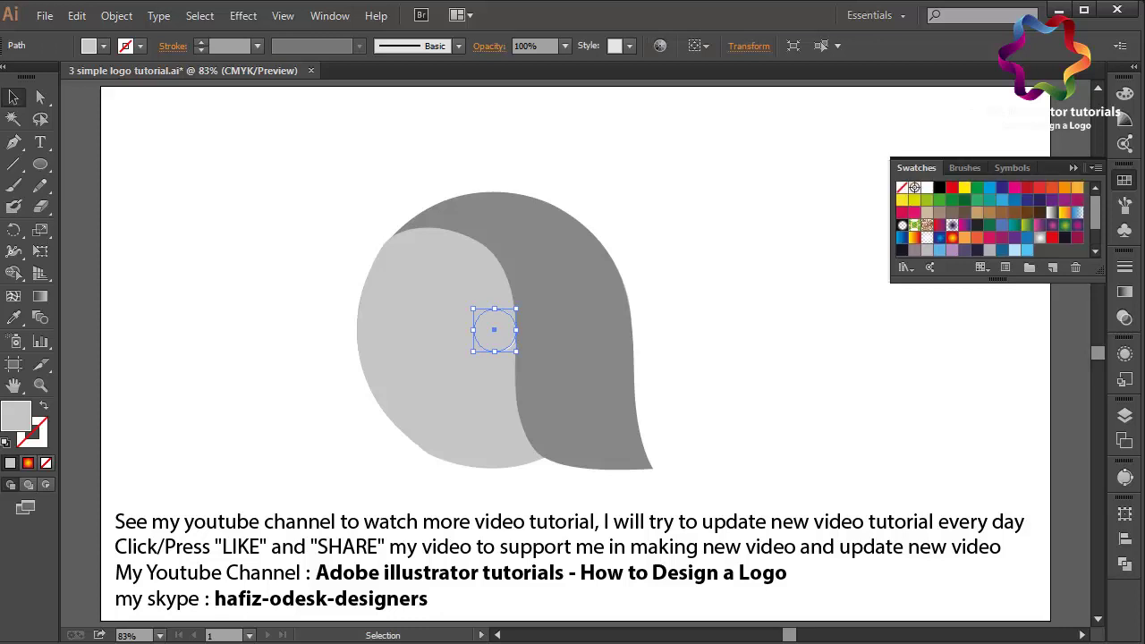
click(926, 187)
key(ctrl+shift+a)
key(ctrl+z)
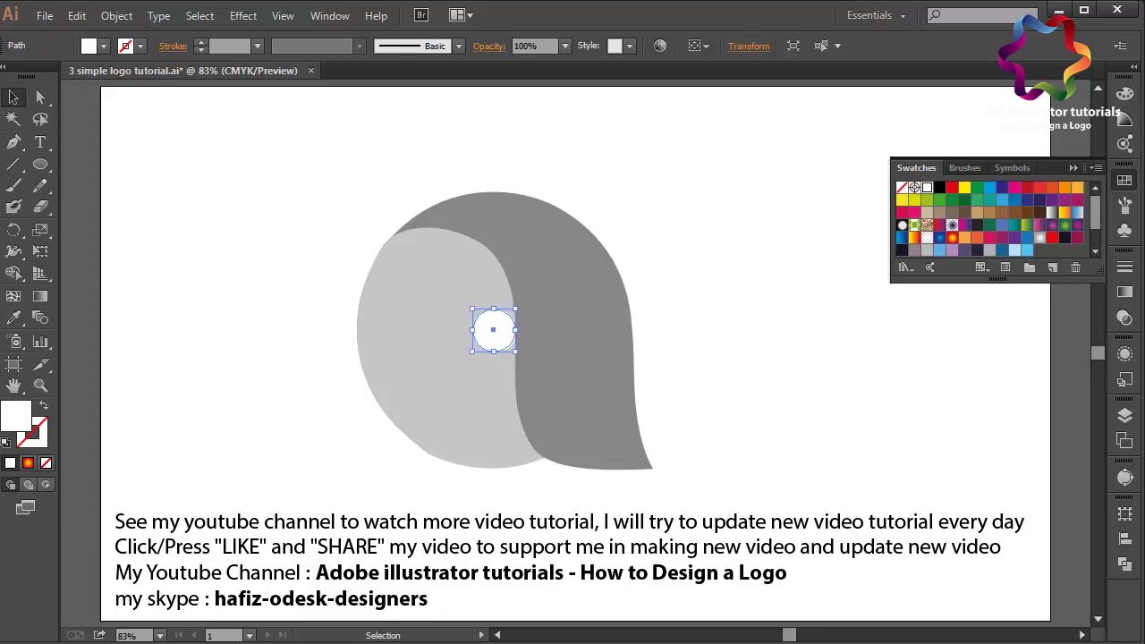
key(ctrl+shift+z)
key(ctrl+z)
key(ctrl+shift+z)
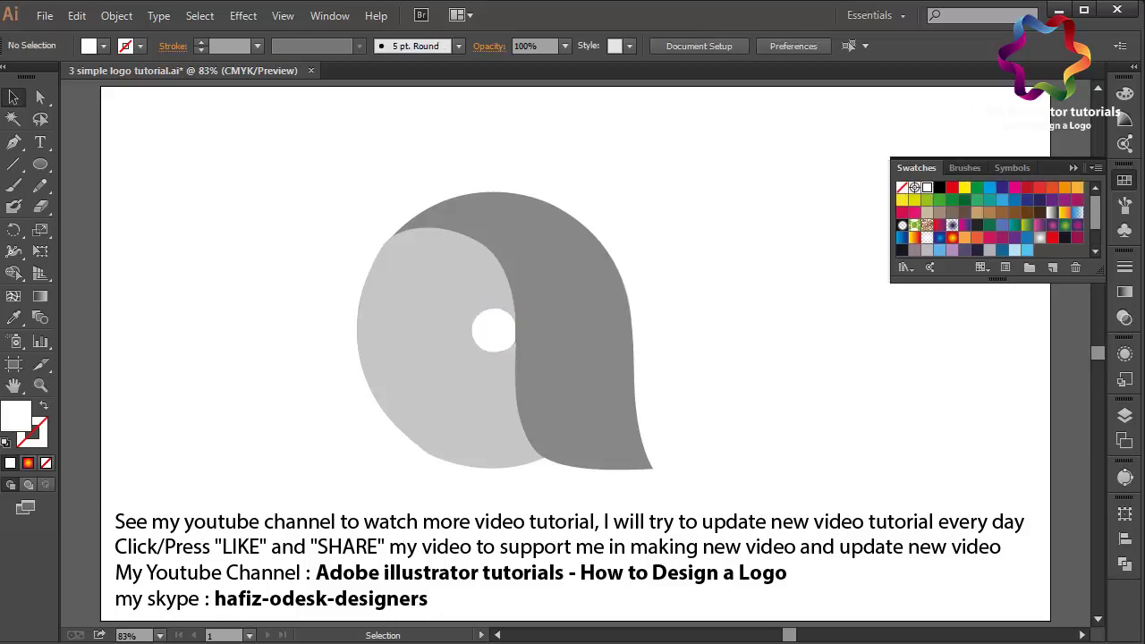
key(ctrl+z)
Step: Nudge the petal's anchor beside the hole up and right and reshape the curve below it
key(a)
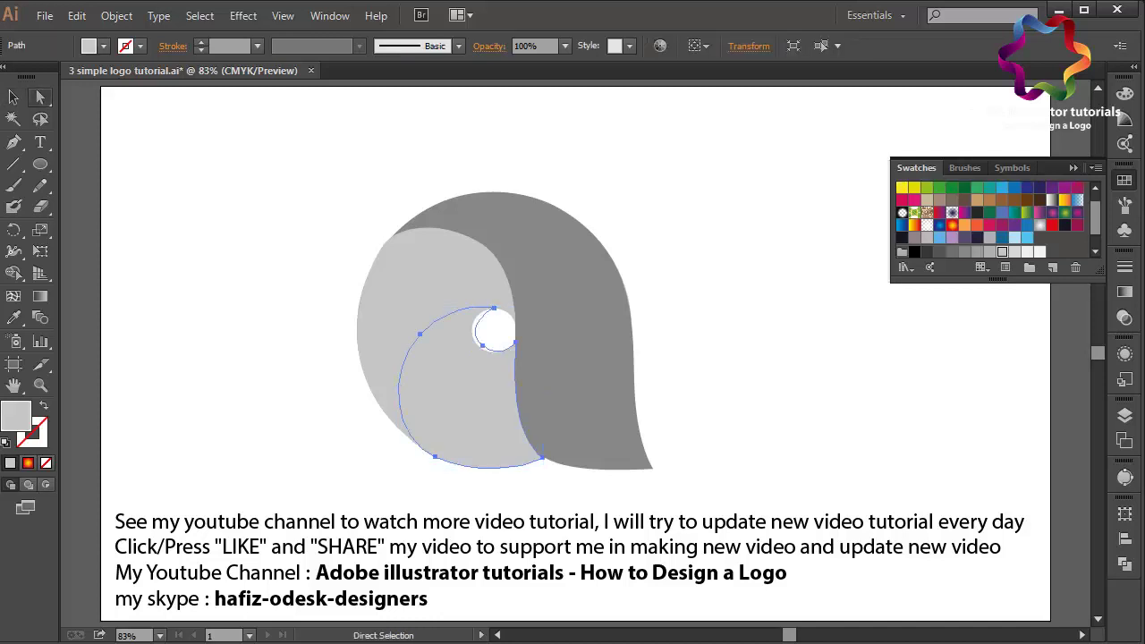
click(514, 341)
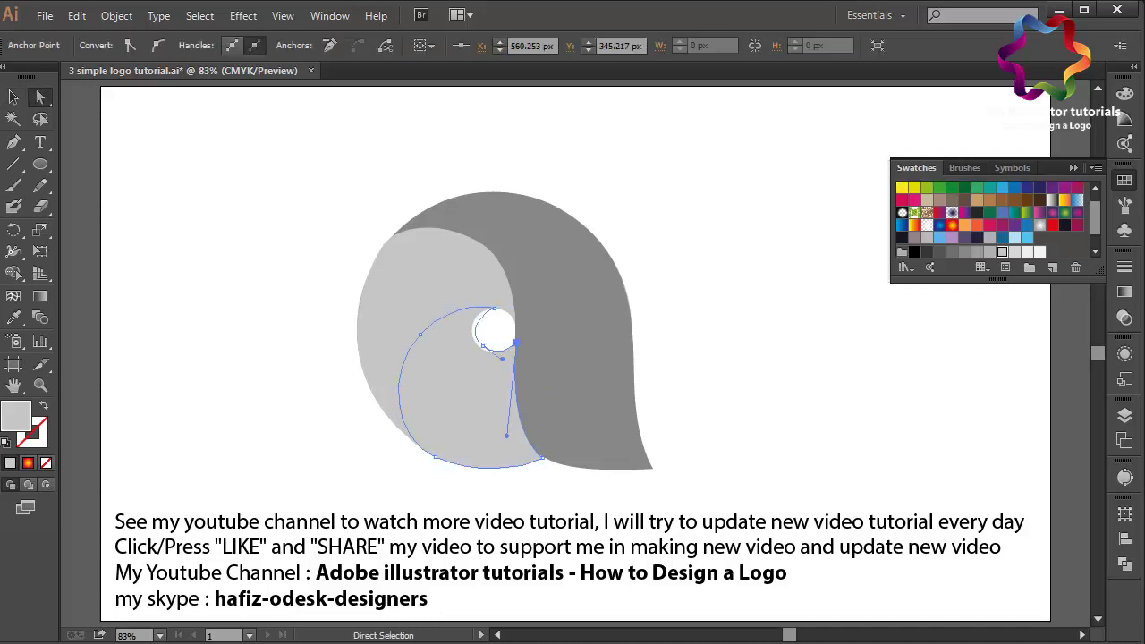
key(Up)
key(Up)
key(Up)
key(Up)
key(Right)
drag(507, 433, 505, 441)
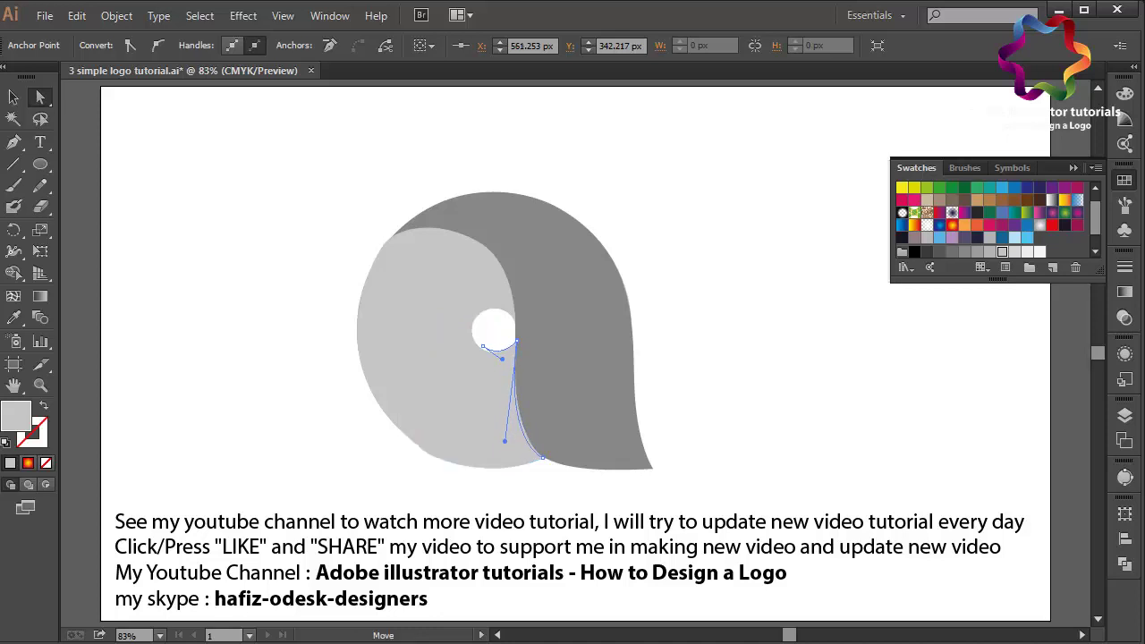
key(ctrl+shift+a)
key(ctrl+z)
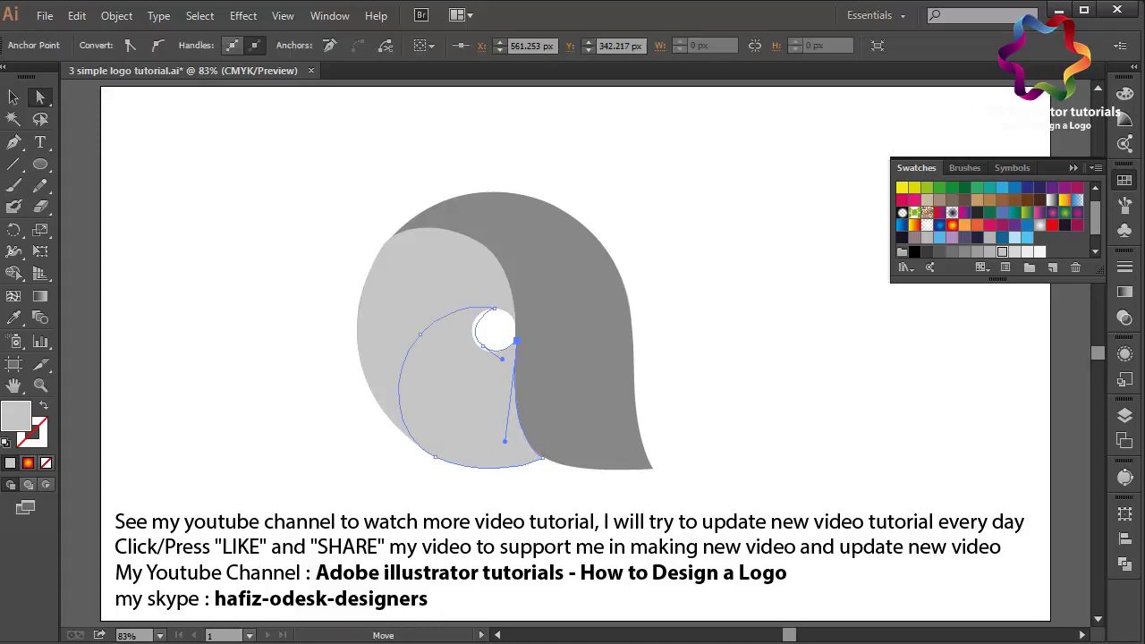
key(ctrl+shift+a)
Step: Lengthen the lower petal's curve down the dark petal's edge, then select the white circle
key(ctrl+z)
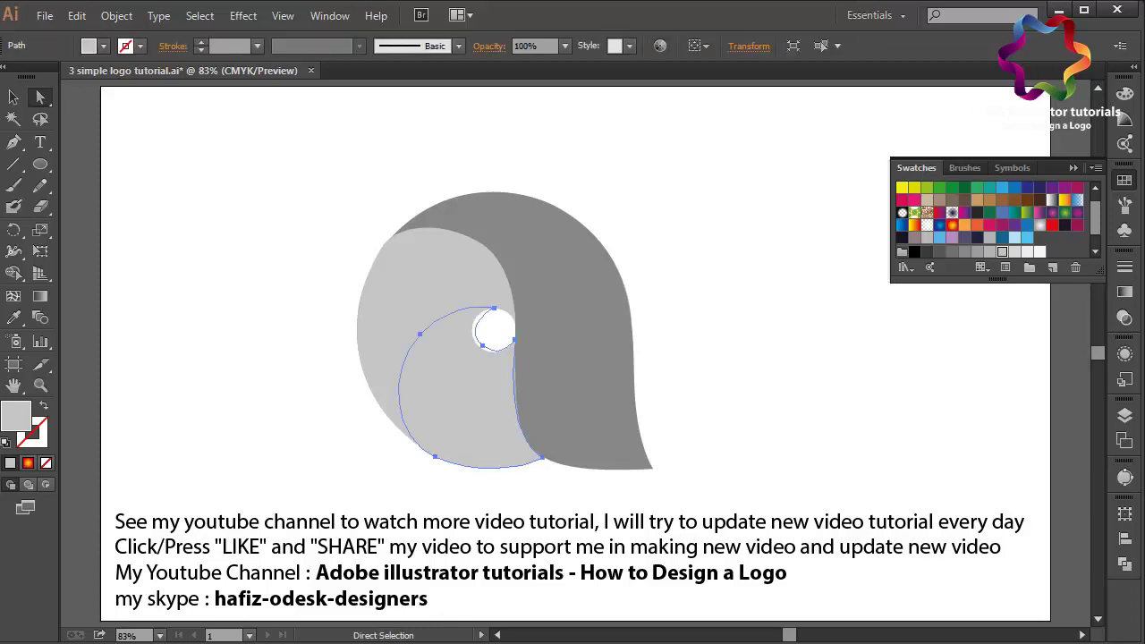
key(ctrl+z)
click(514, 340)
drag(515, 358, 510, 444)
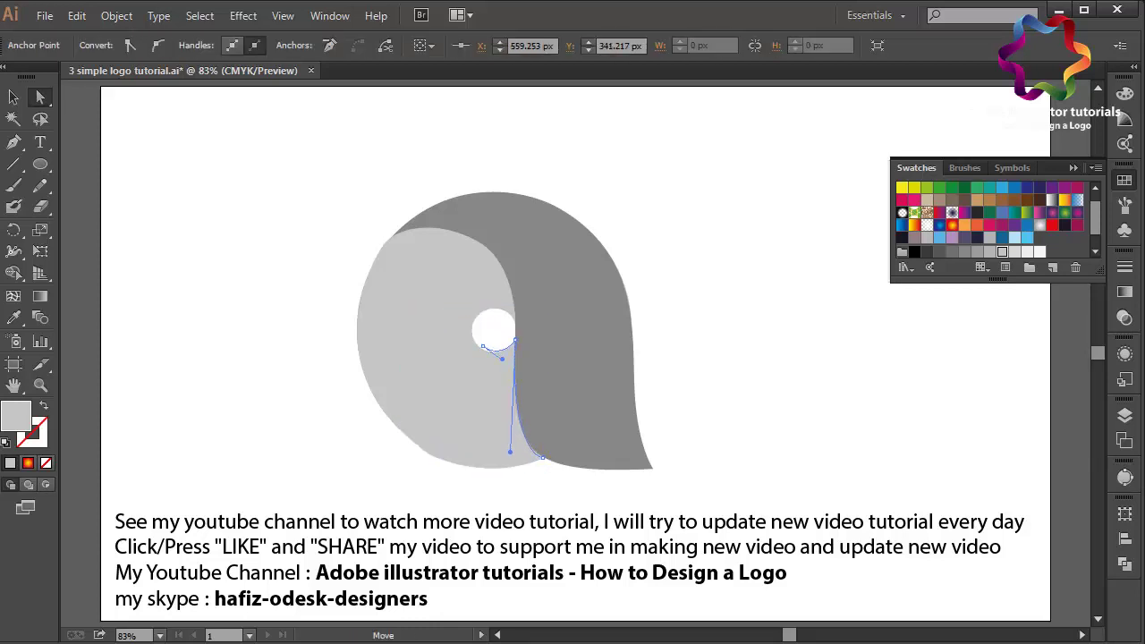
key(ctrl+shift+a)
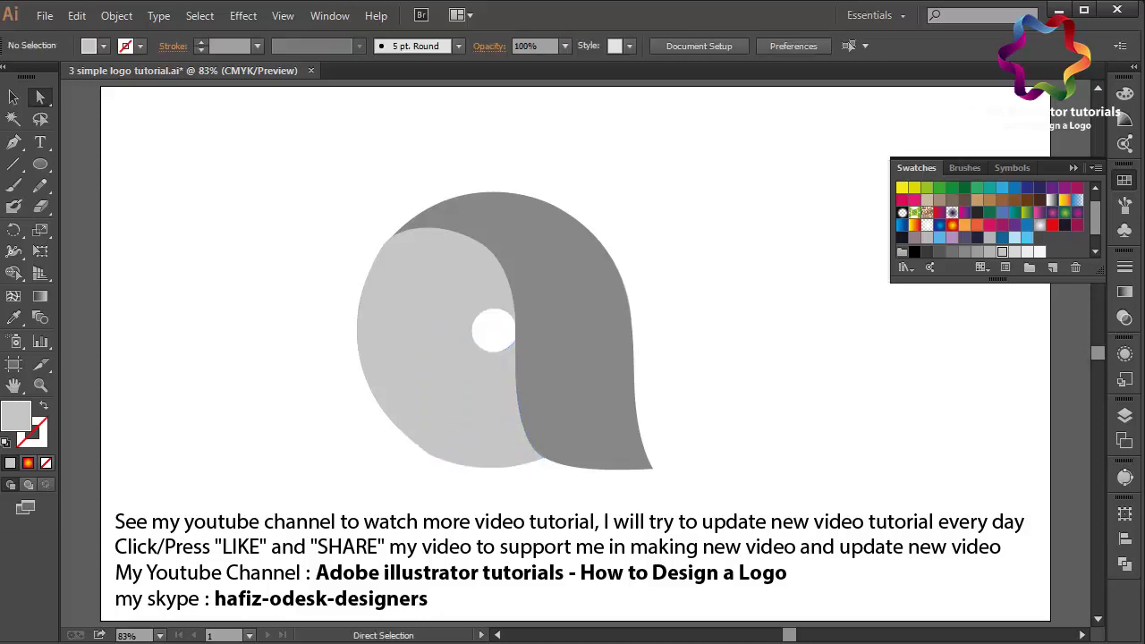
click(14, 96)
click(493, 330)
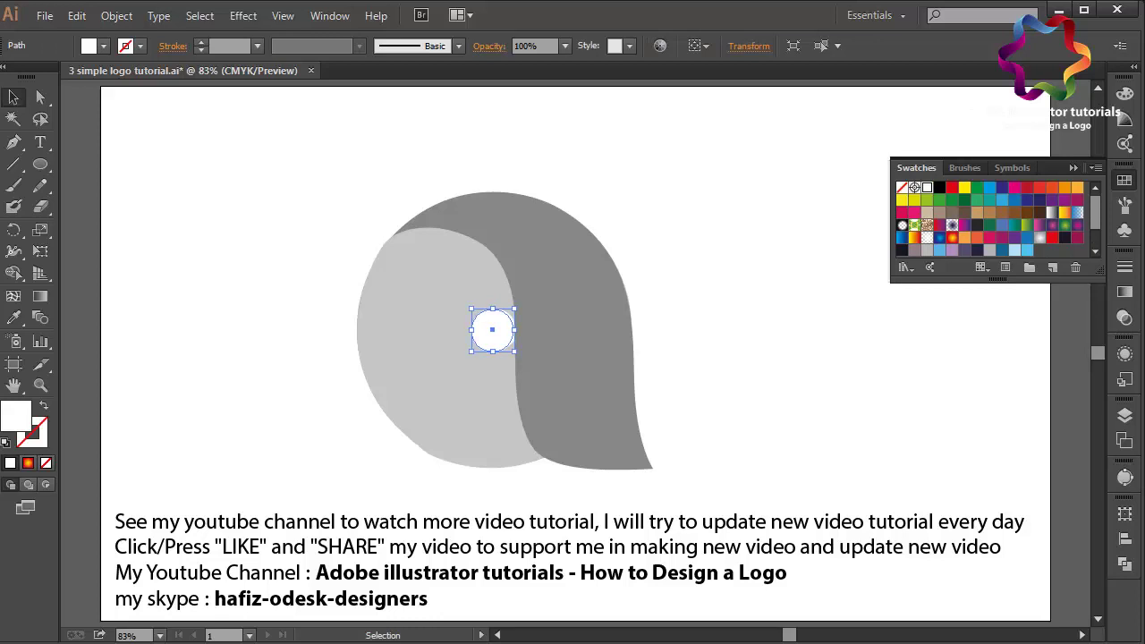
Step: Subtract the white circle from the light grey petal with Pathfinder Minus Front
shift+click(501, 375)
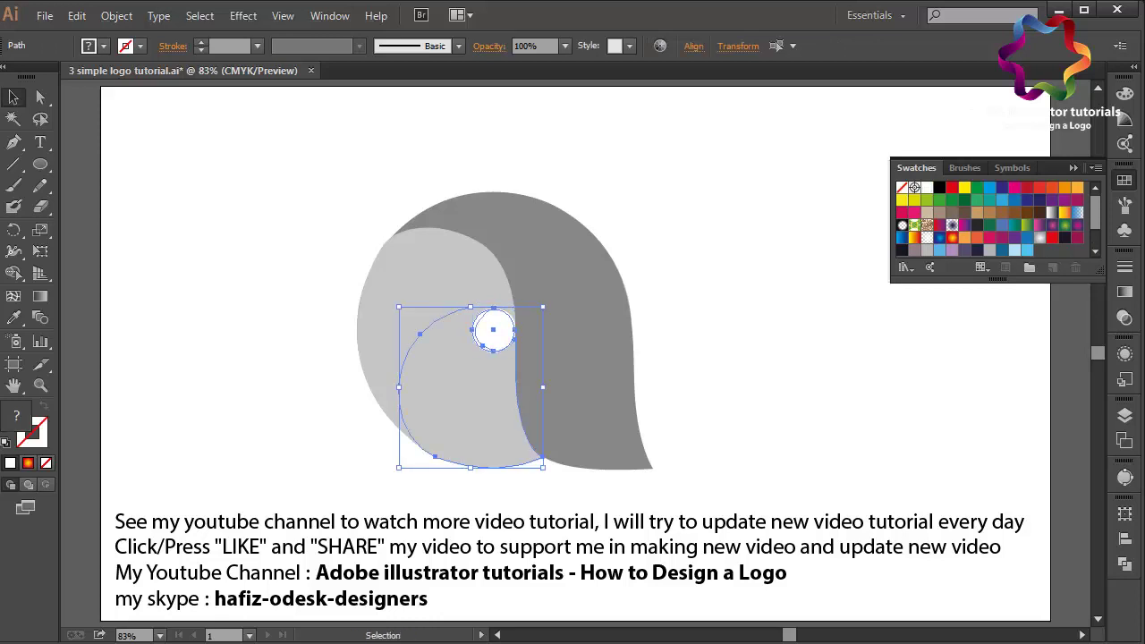
key(ctrl+shift+F9)
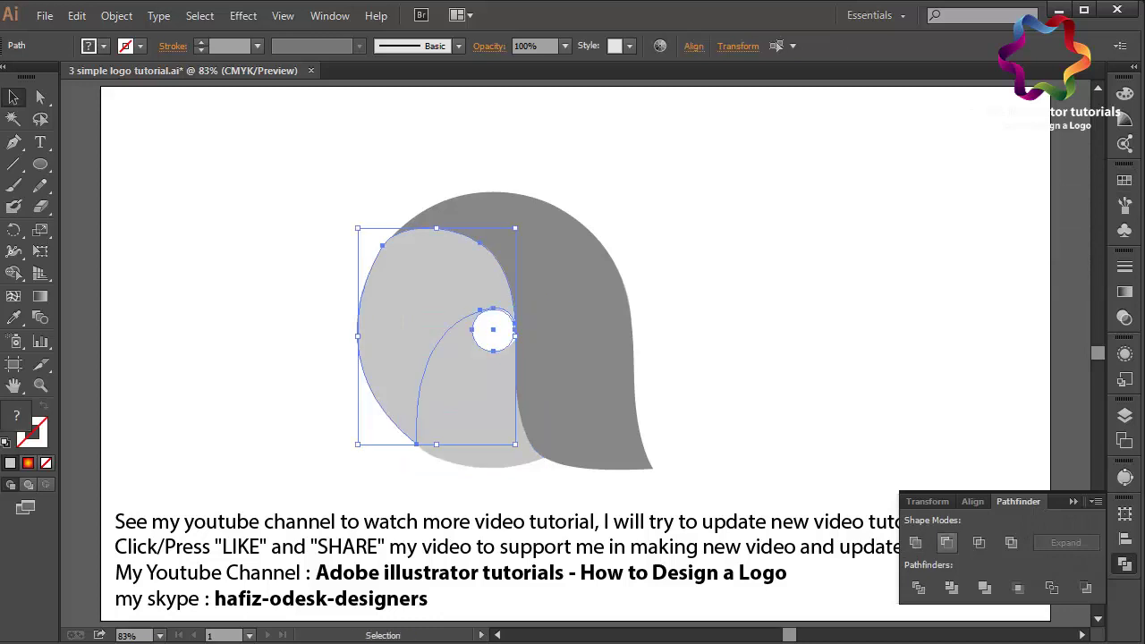
click(946, 542)
key(ctrl+shift+a)
click(1124, 564)
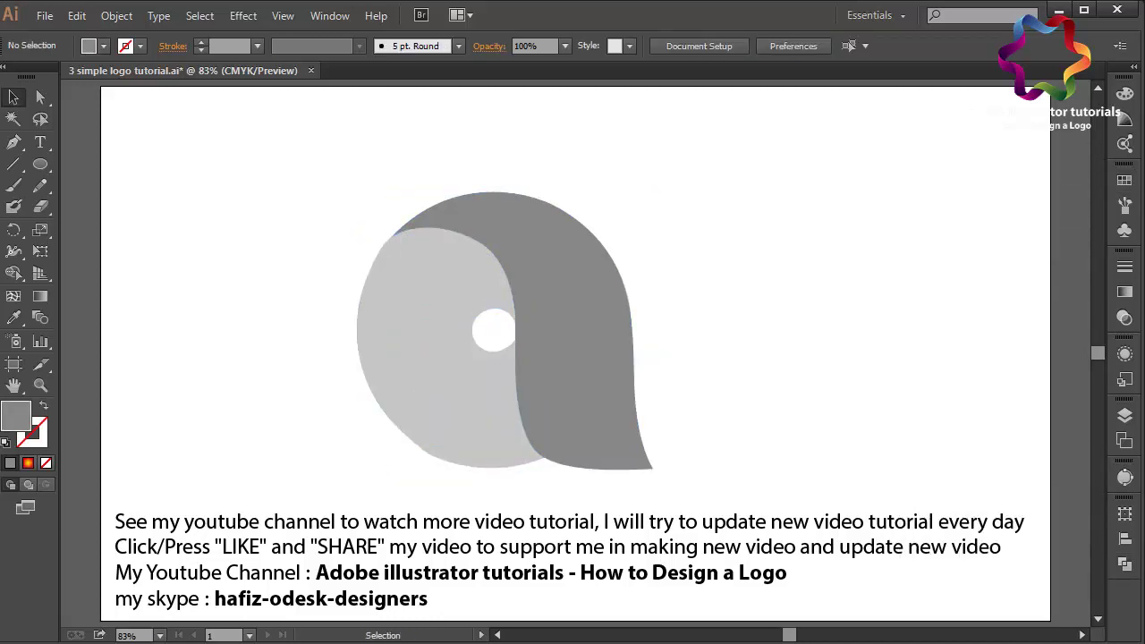
click(447, 403)
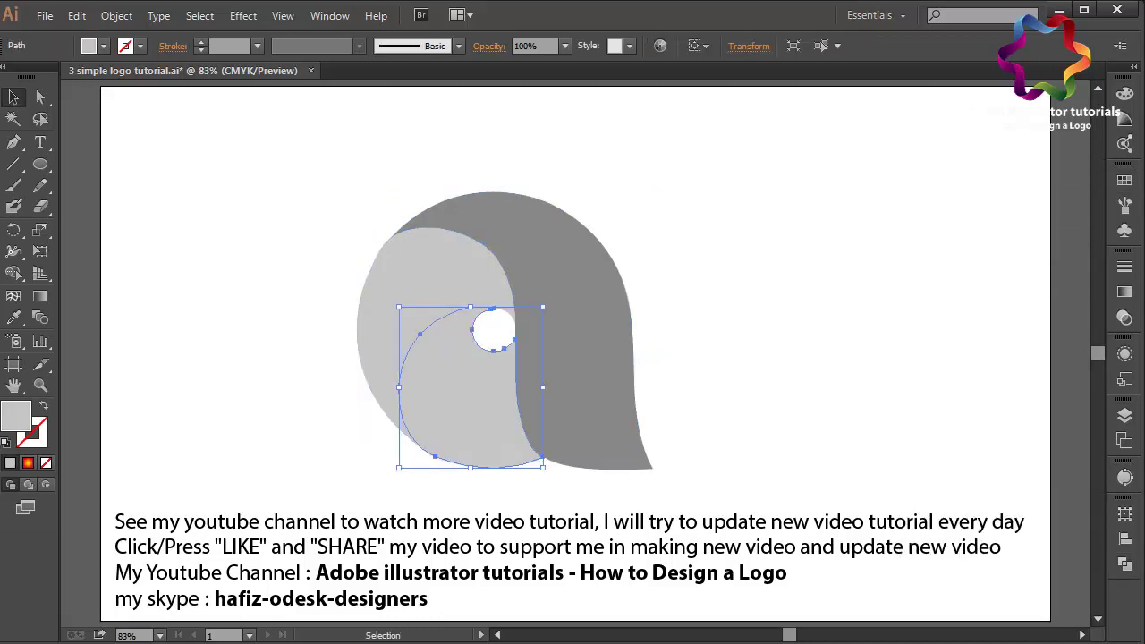
key(ctrl+shift+a)
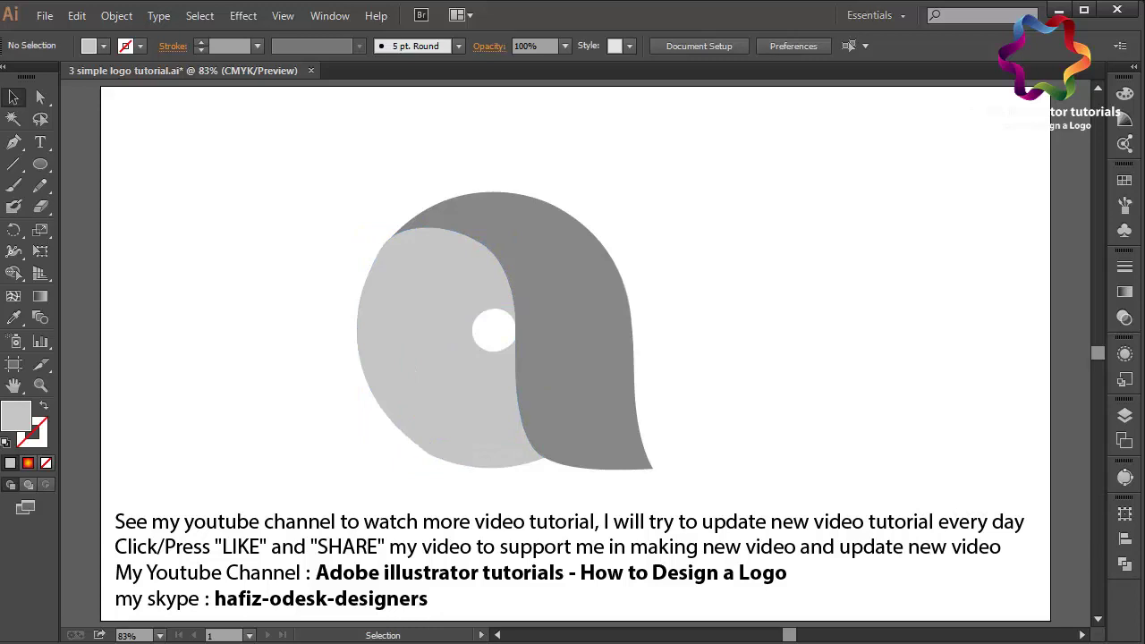
Step: Fill the right petal with a purple-to-magenta gradient running diagonally down-right
click(582, 358)
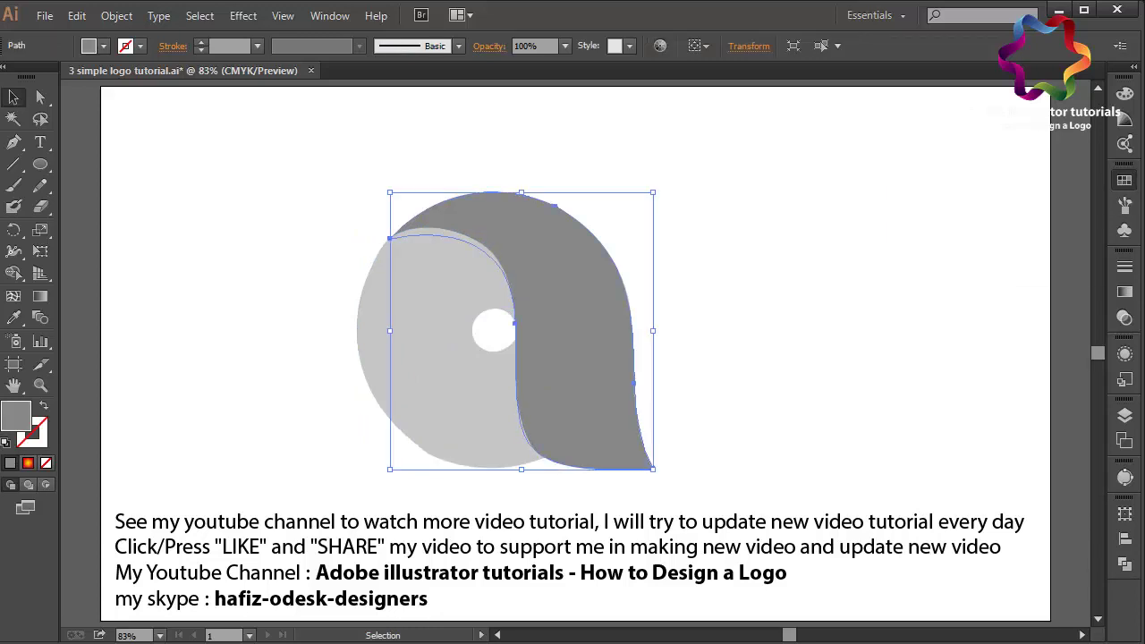
click(1124, 179)
click(1077, 213)
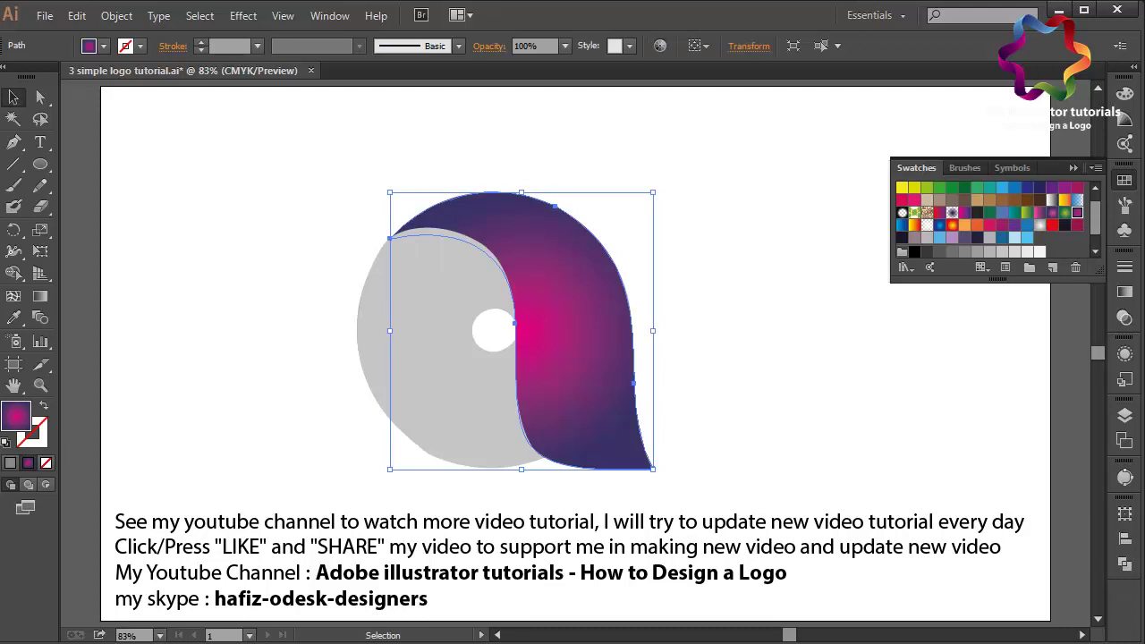
click(40, 296)
drag(457, 172, 664, 396)
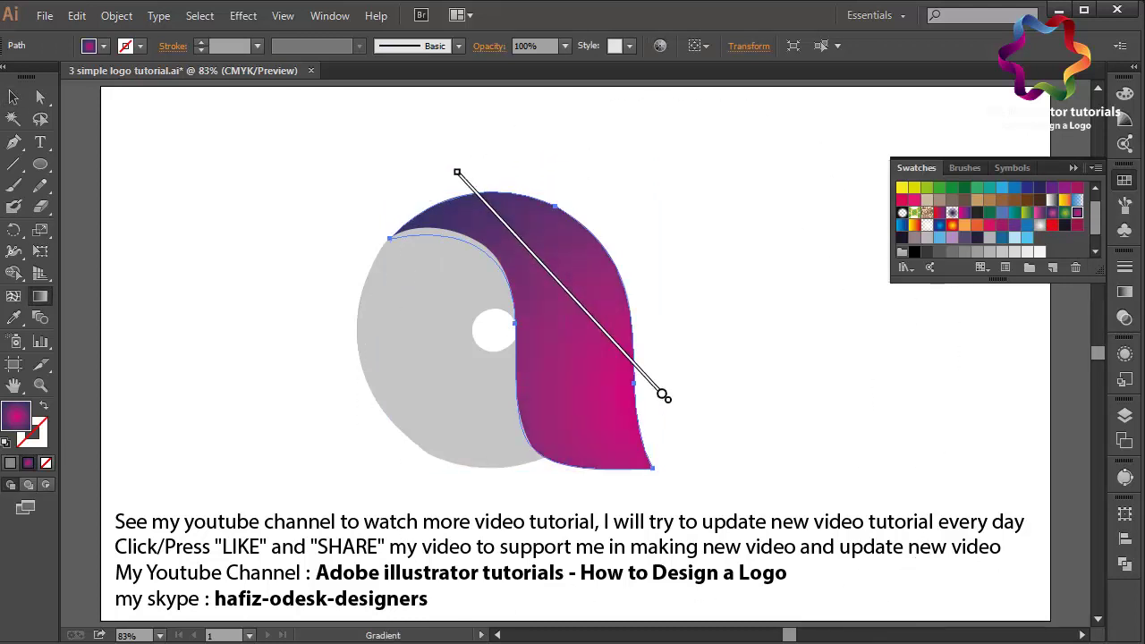
Step: Give the upper-left petal an orange gradient angled from lower left upward
click(14, 97)
click(420, 376)
click(952, 225)
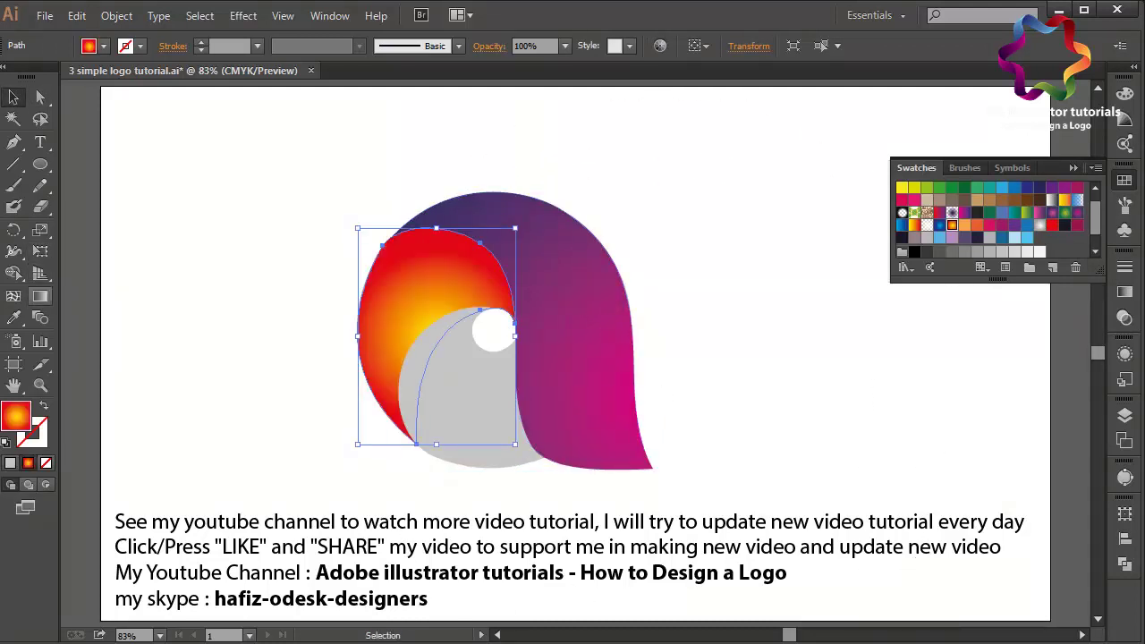
click(41, 296)
drag(325, 472, 546, 279)
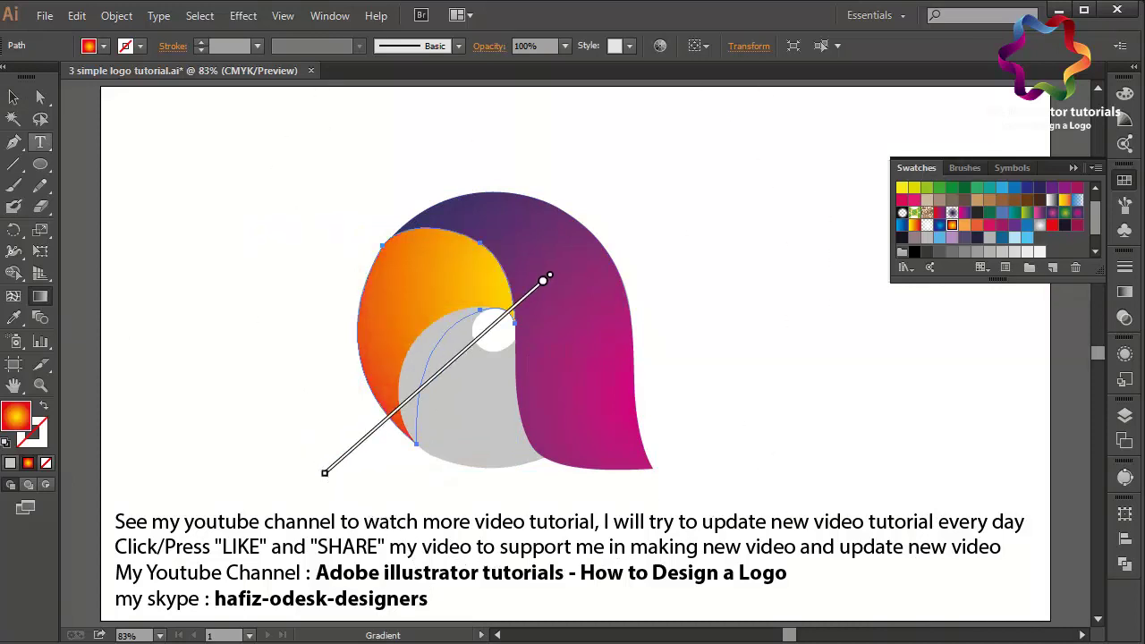
Step: Fill the inner petal with a green-yellow gradient stretched toward the bottom right
key(v)
click(461, 403)
click(939, 224)
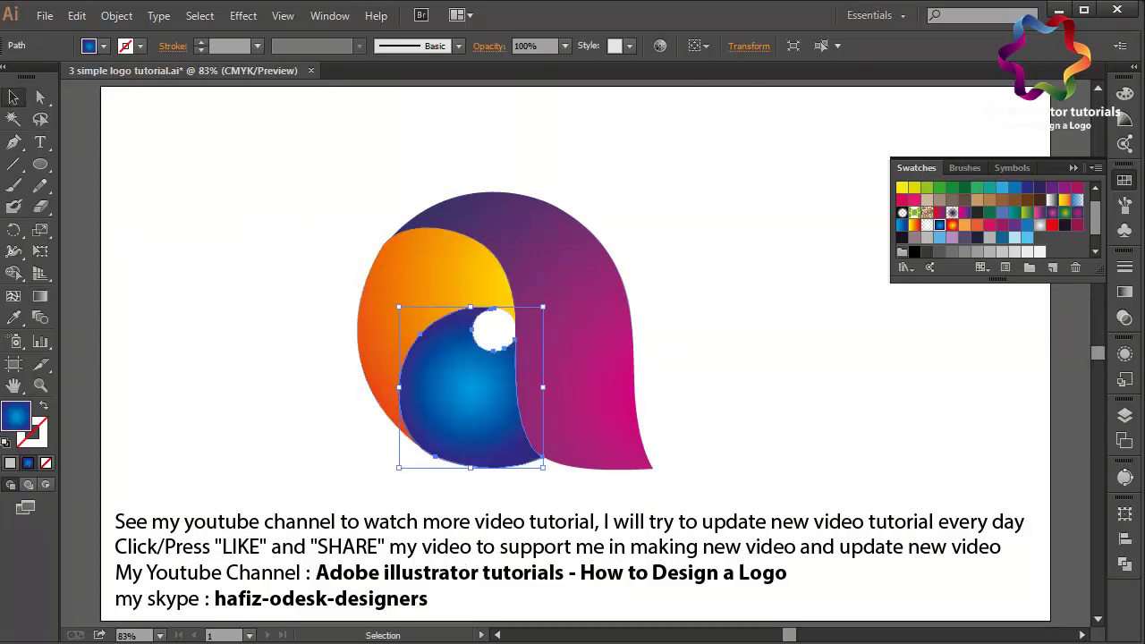
click(1065, 212)
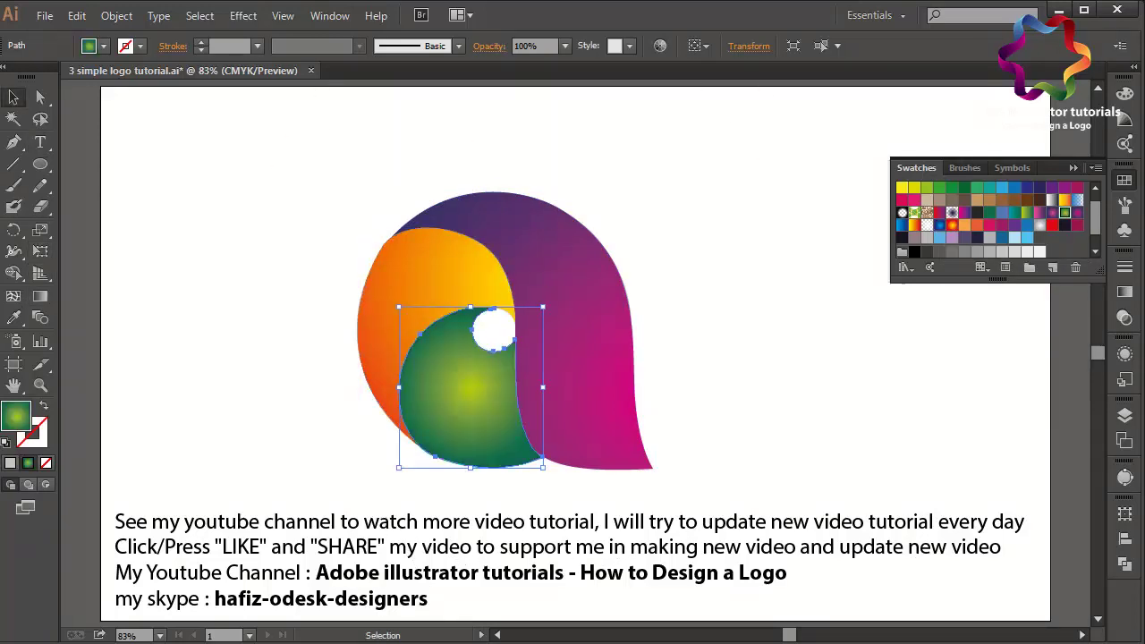
click(40, 296)
drag(423, 299, 503, 438)
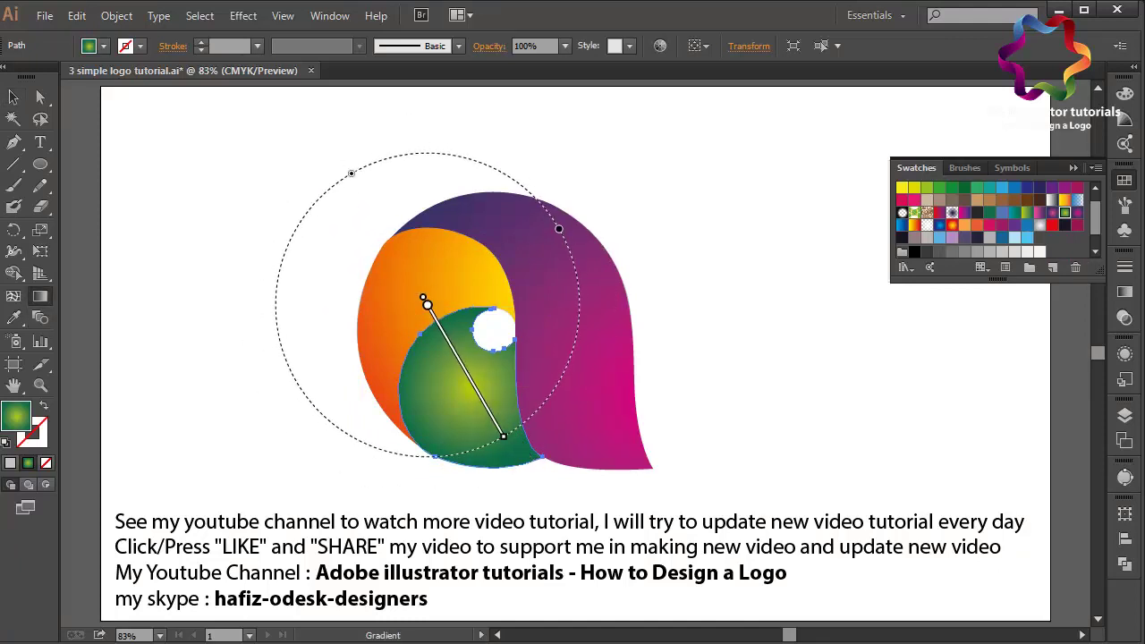
drag(423, 300, 516, 465)
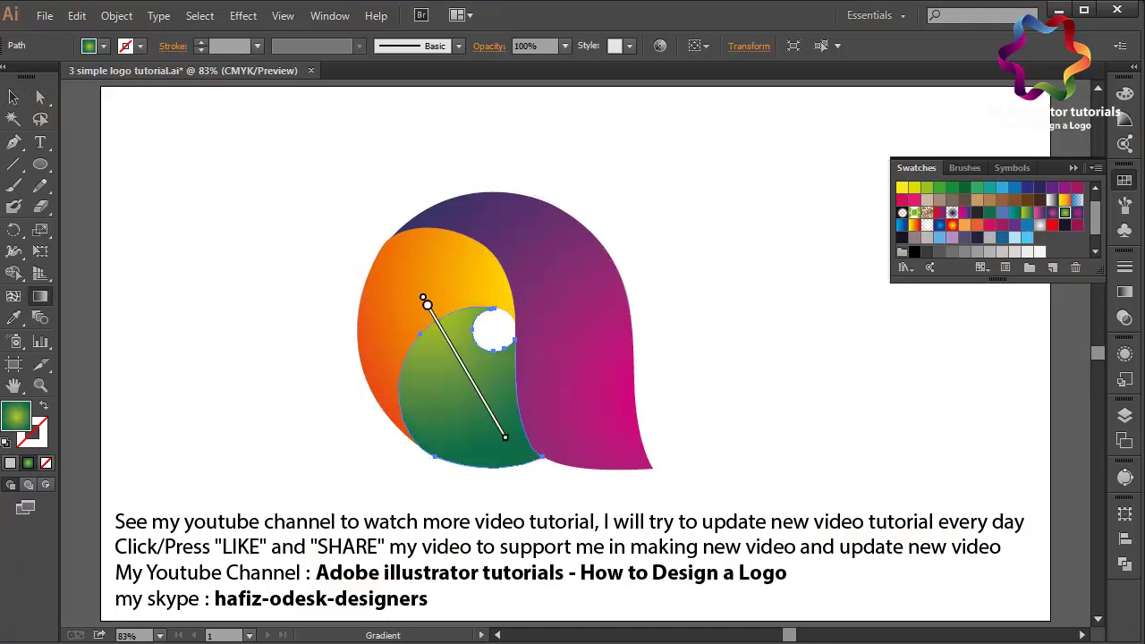
drag(449, 302, 543, 459)
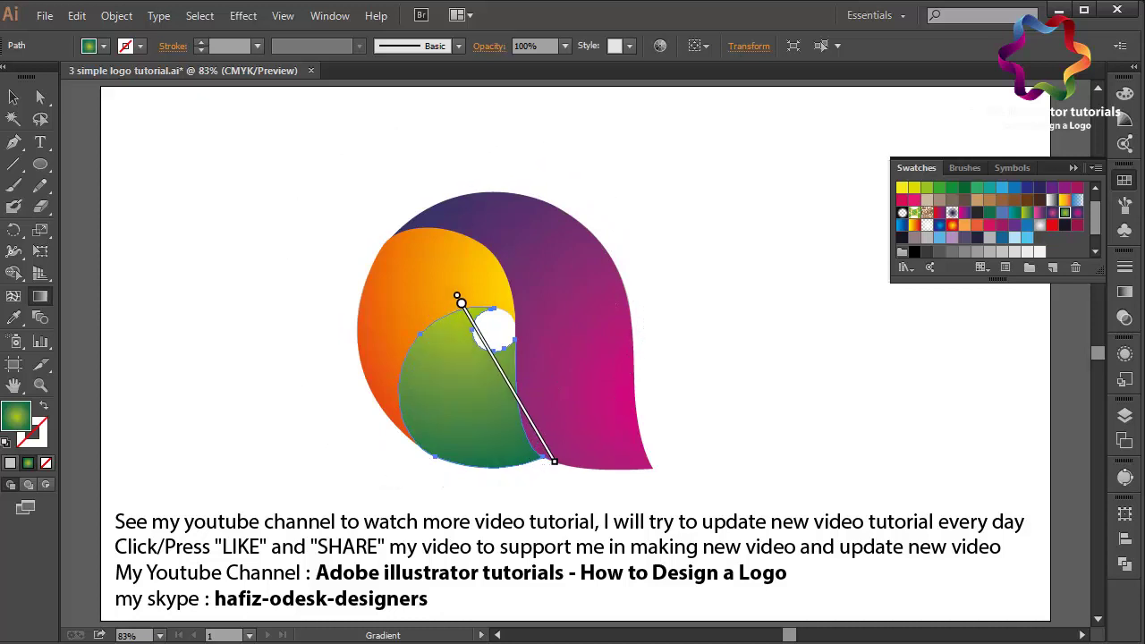
key(v)
key(ctrl+shift+a)
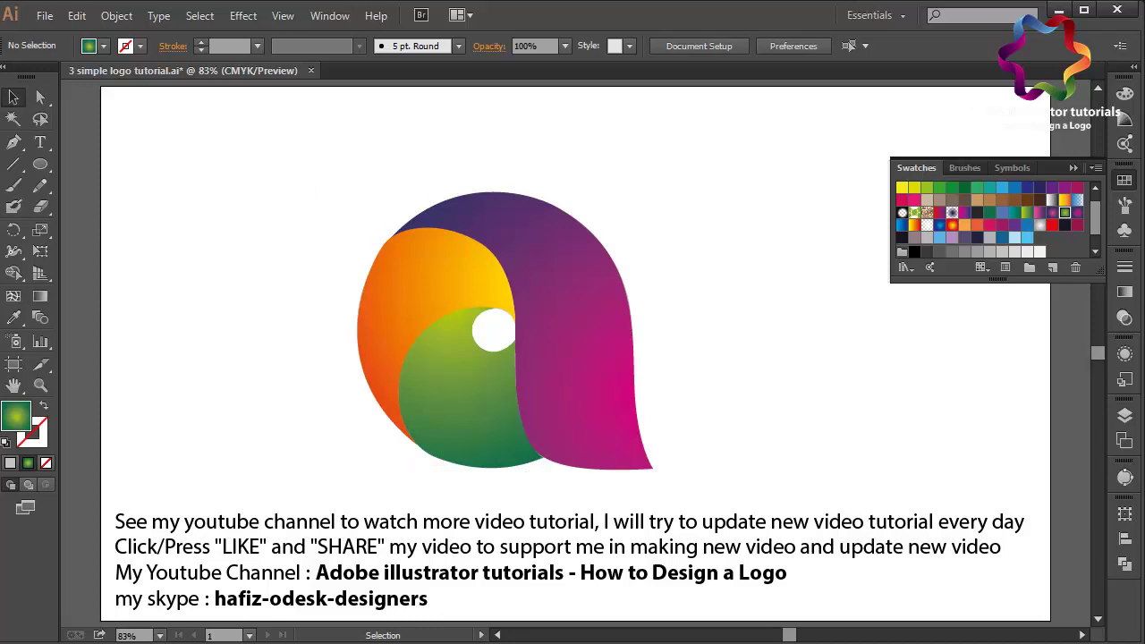
Step: Draw a large circle over the logo and give it a short translucent white gradient highlight
click(40, 164)
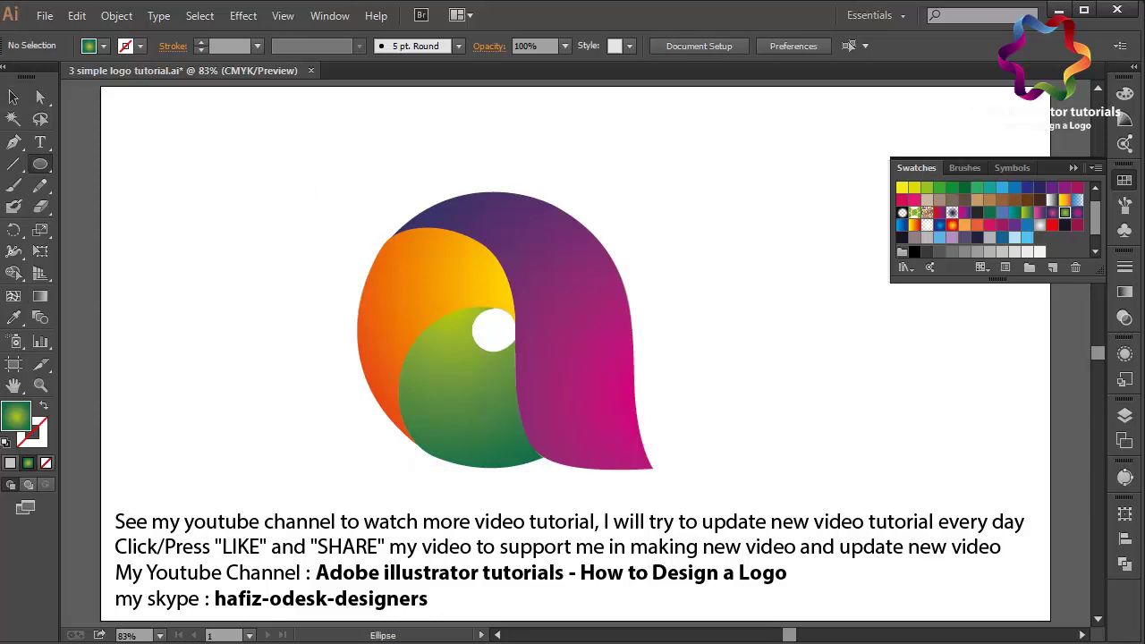
drag(401, 226, 633, 438)
key(v)
drag(517, 331, 492, 321)
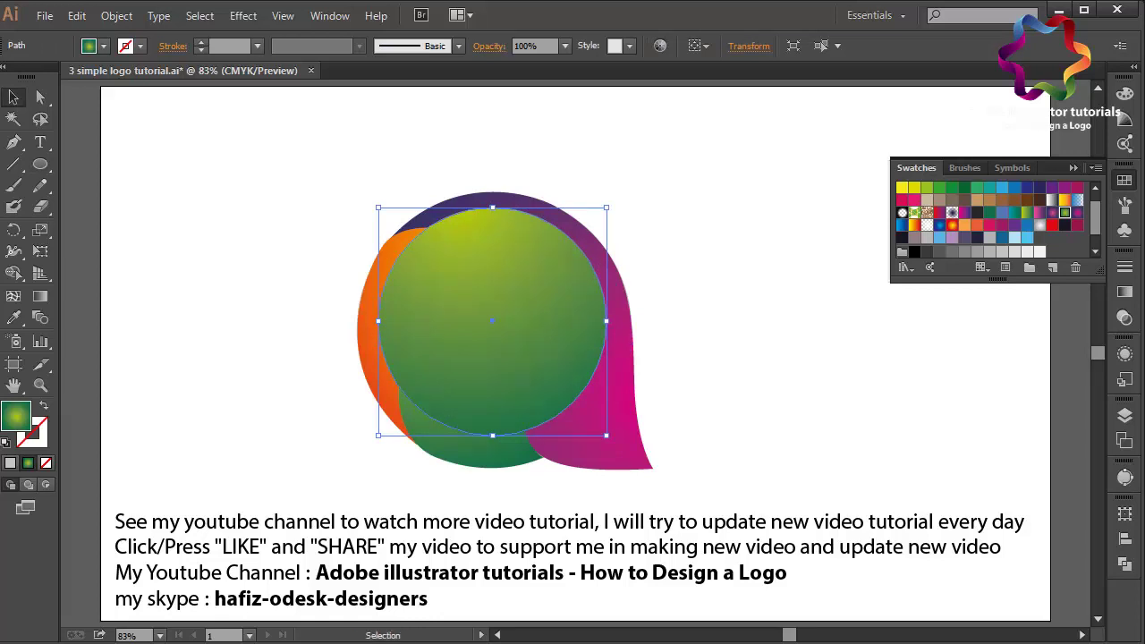
click(902, 212)
click(40, 296)
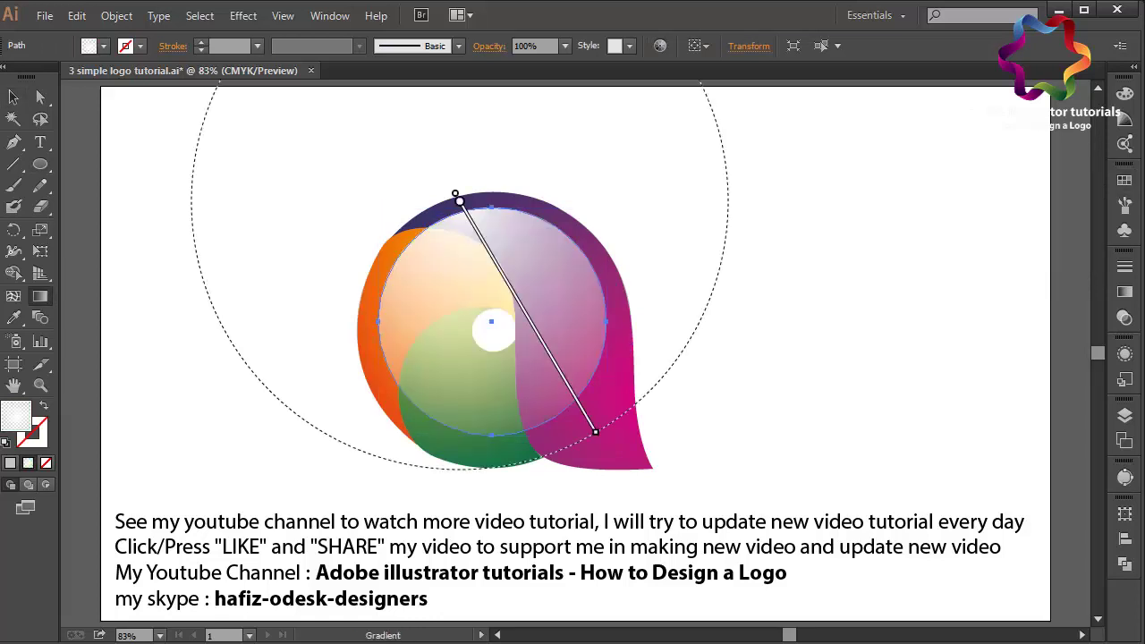
drag(429, 191, 524, 354)
key(v)
key(ctrl+shift+a)
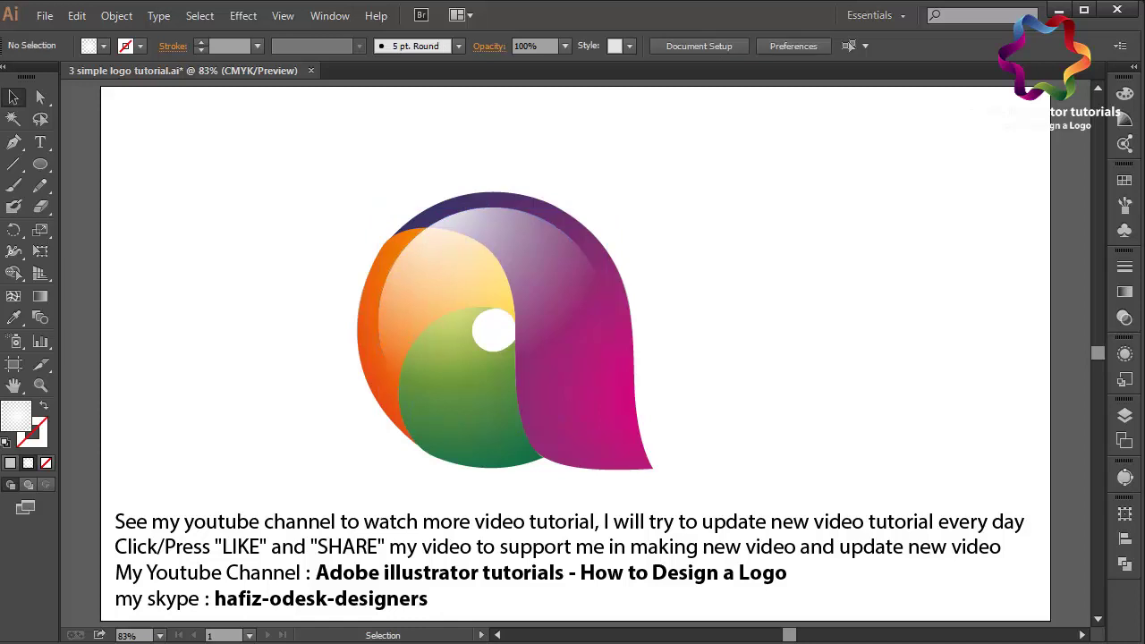
Step: Save the artwork under the new name '4 simple logo tutorial'
click(44, 15)
click(63, 173)
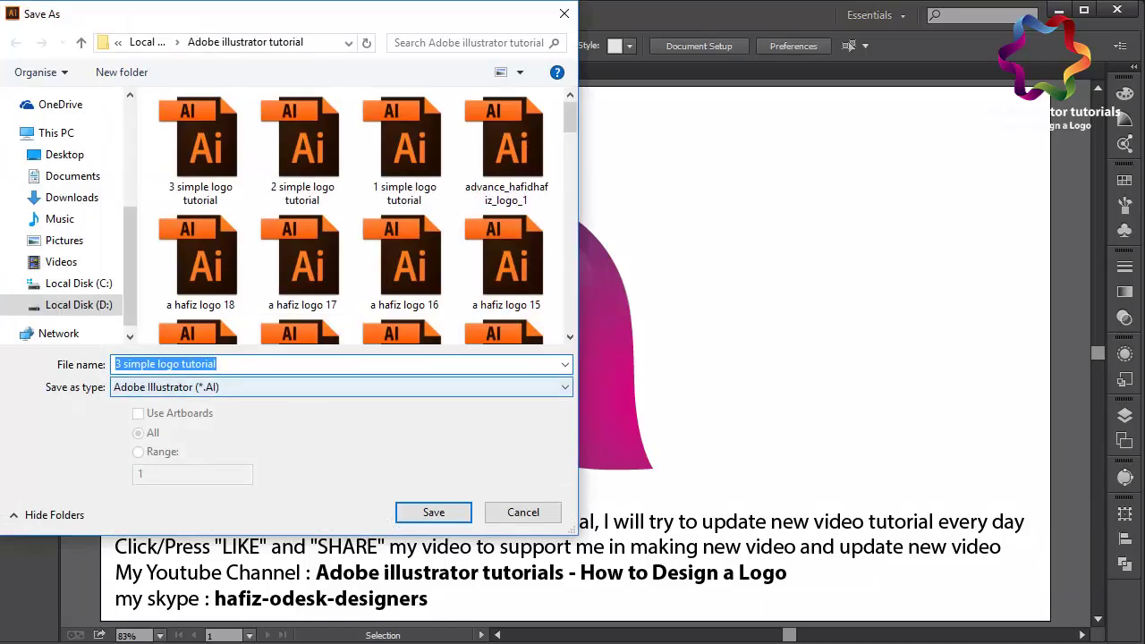
key(Home)
key(Delete)
text(4)
key(Return)
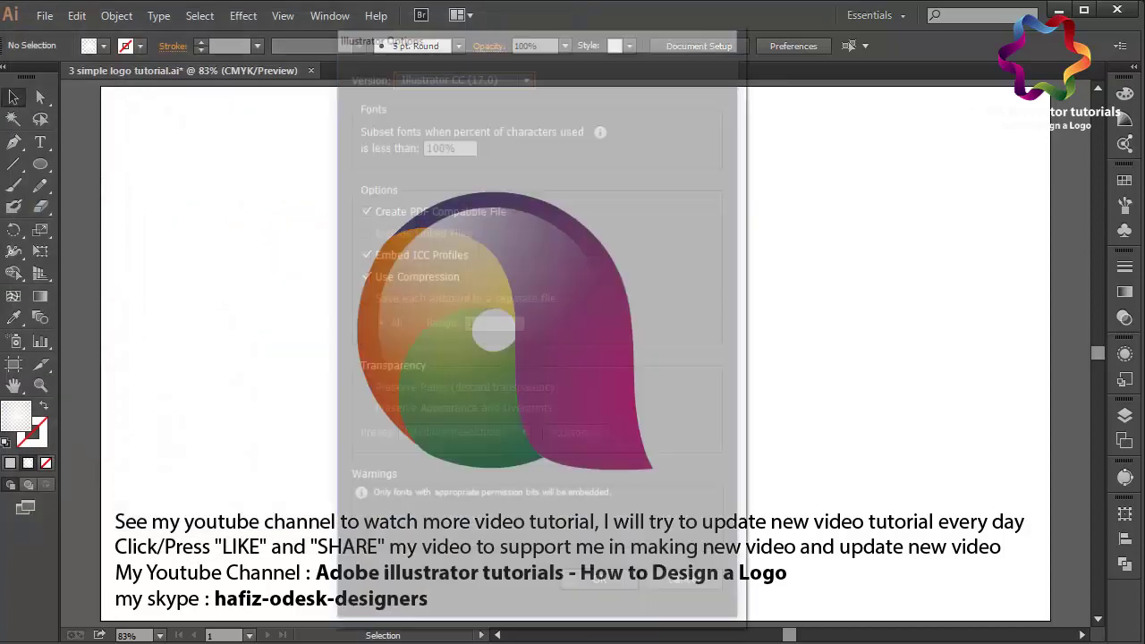
click(599, 579)
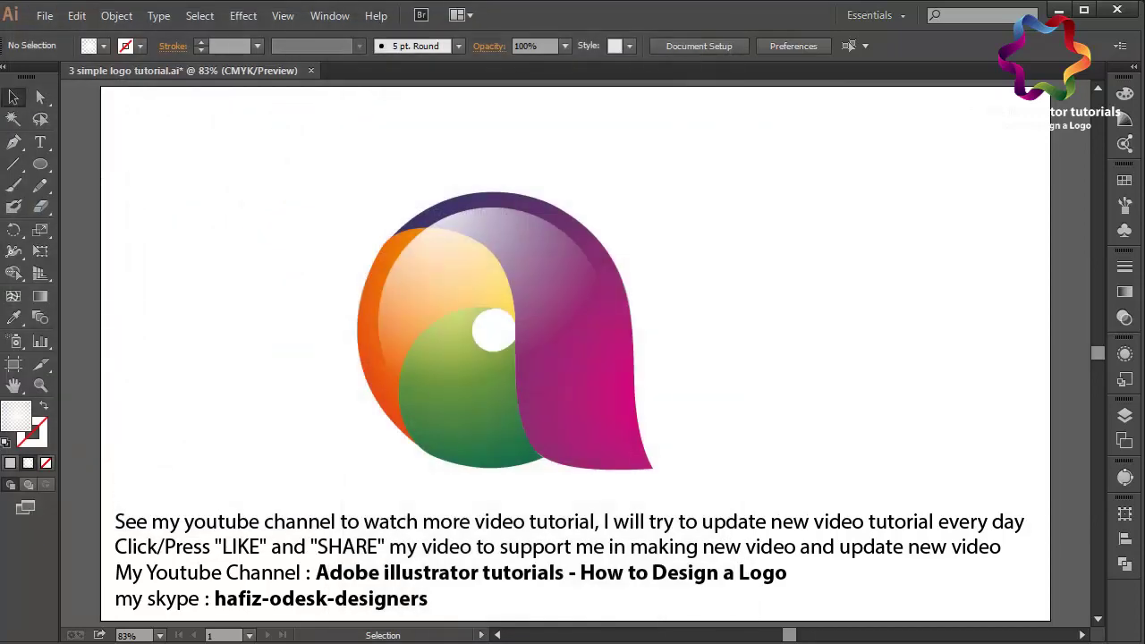
click(13, 185)
Step: Set the brush stroke to purple and paint an arrow toward the first text line
click(1124, 179)
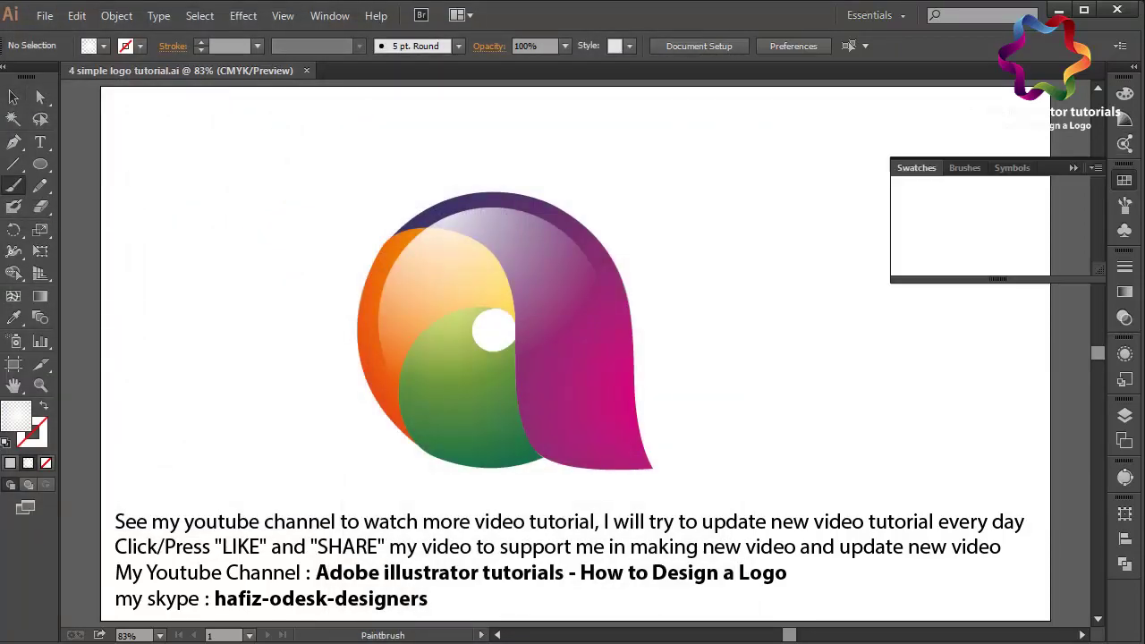
click(966, 206)
click(1125, 180)
mouse_move(879, 305)
mouse_down()
mouse_move(767, 498)
mouse_move(796, 490)
mouse_up()
key(shift+x)
drag(205, 425, 275, 542)
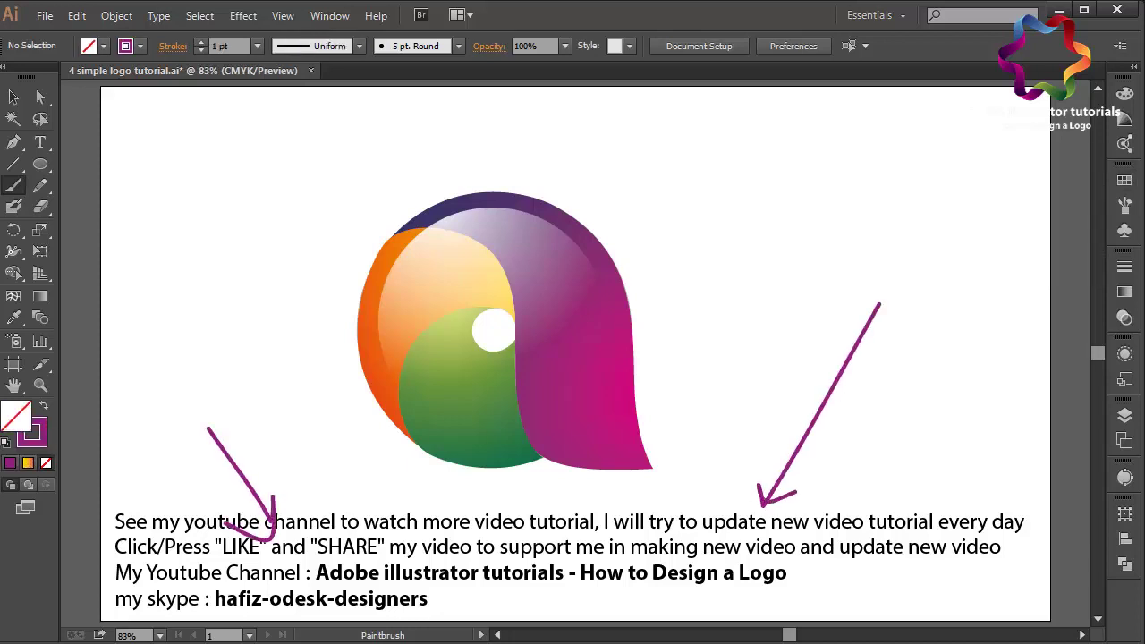
Step: Paint more purple arrows at the left and bottom text lines, undoing stray strokes
key(ctrl+z)
key(ctrl+z)
mouse_move(170, 307)
mouse_down()
mouse_move(293, 494)
mouse_move(303, 474)
mouse_up()
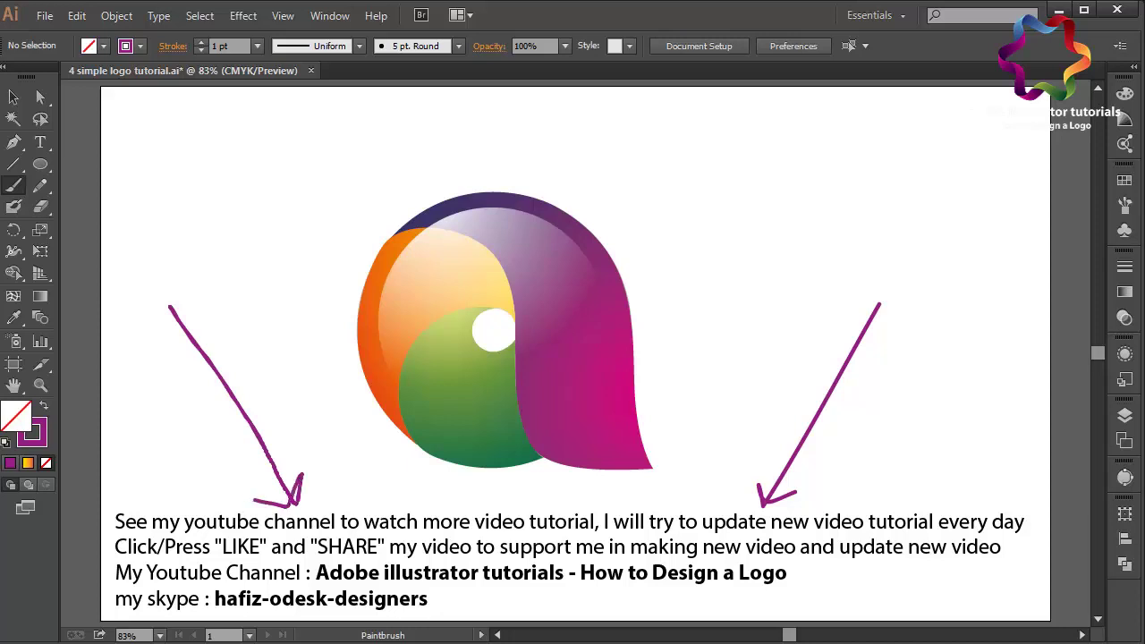
mouse_move(1004, 577)
mouse_down()
mouse_move(798, 571)
mouse_move(418, 610)
mouse_up()
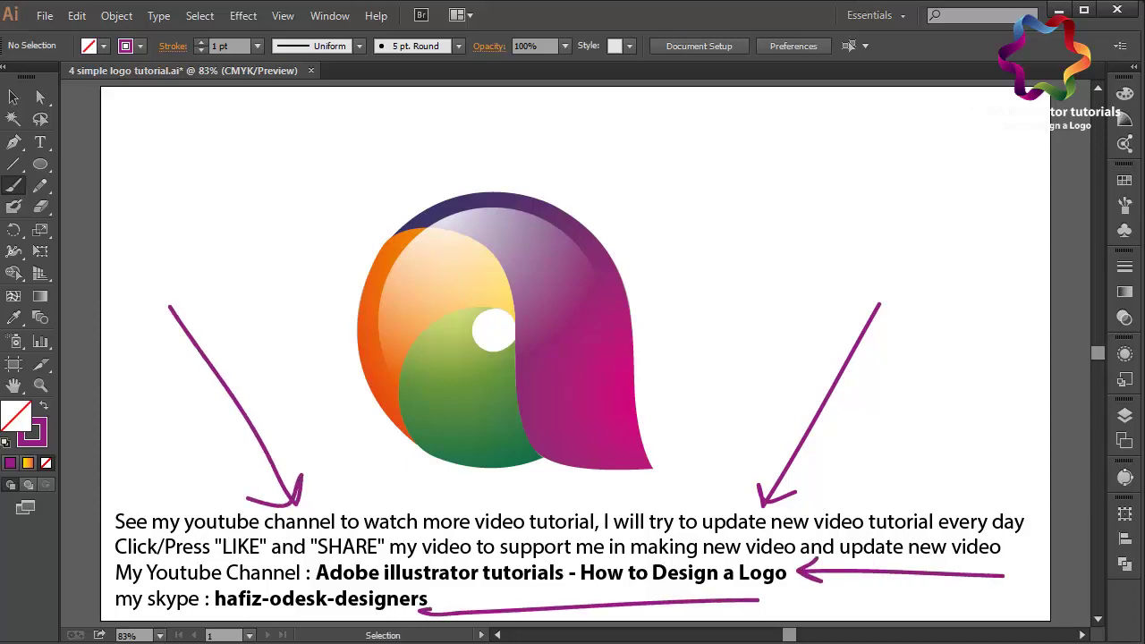
key(ctrl+z)
mouse_move(687, 602)
mouse_down()
mouse_move(433, 602)
mouse_move(448, 609)
mouse_up()
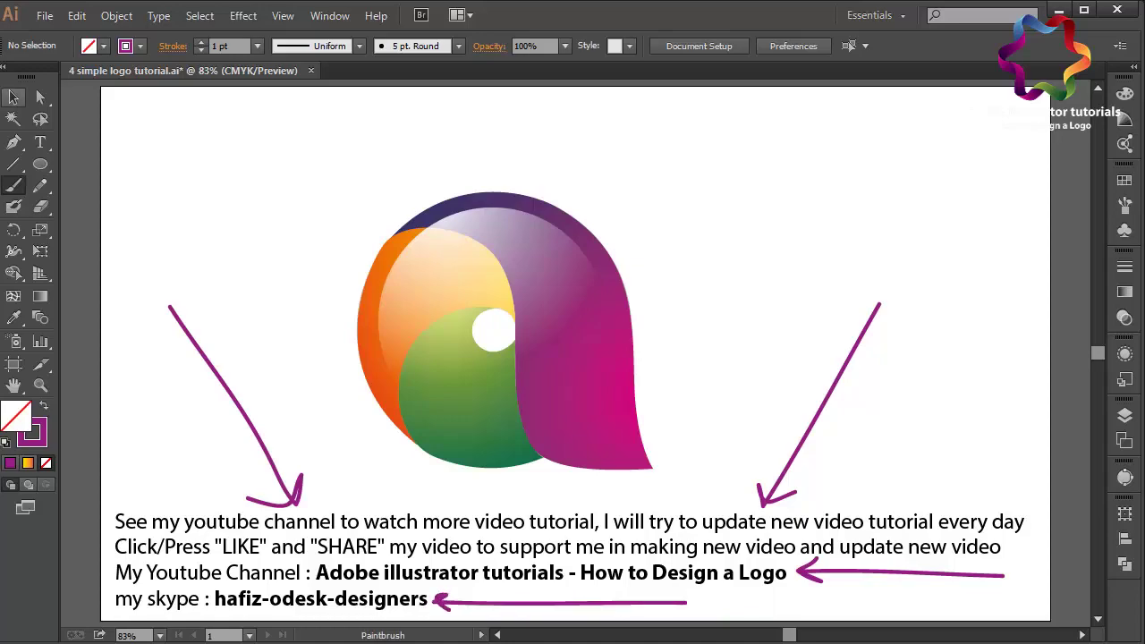